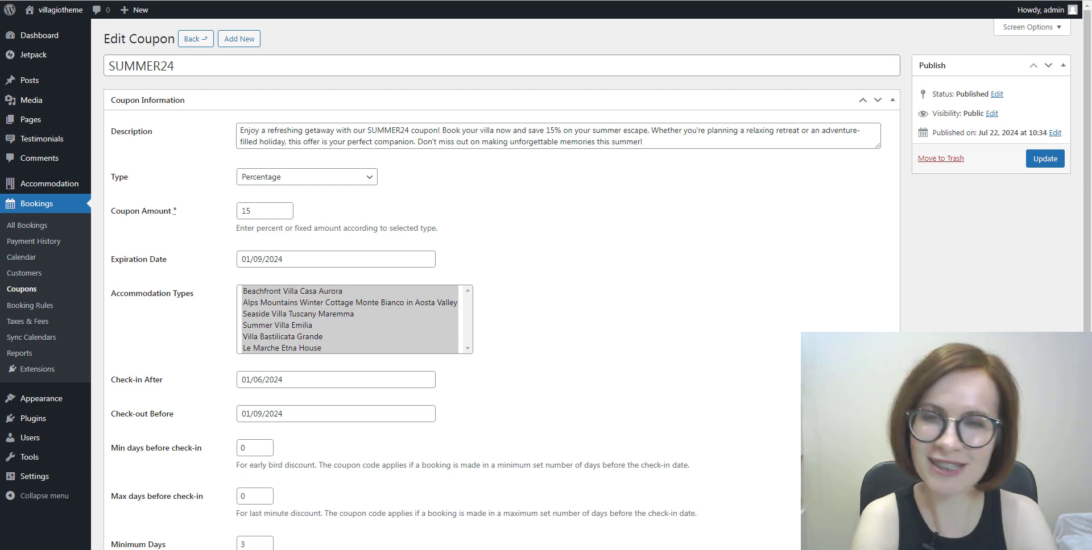
Step: Review the discount, date and usage limit settings of the existing SUMMER24 coupon
scroll(494, 284, "down", 2)
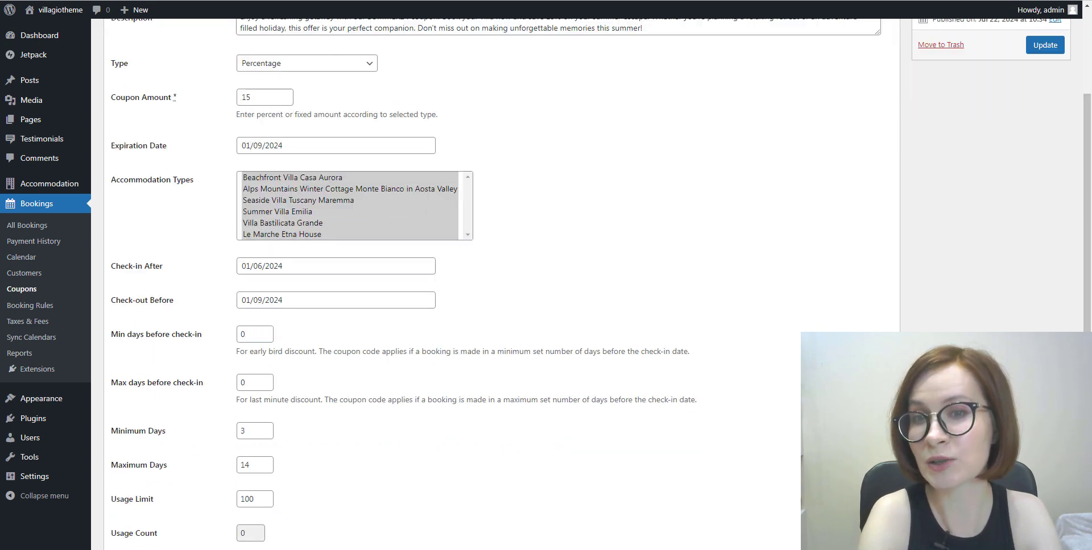
scroll(495, 285, "down", 1)
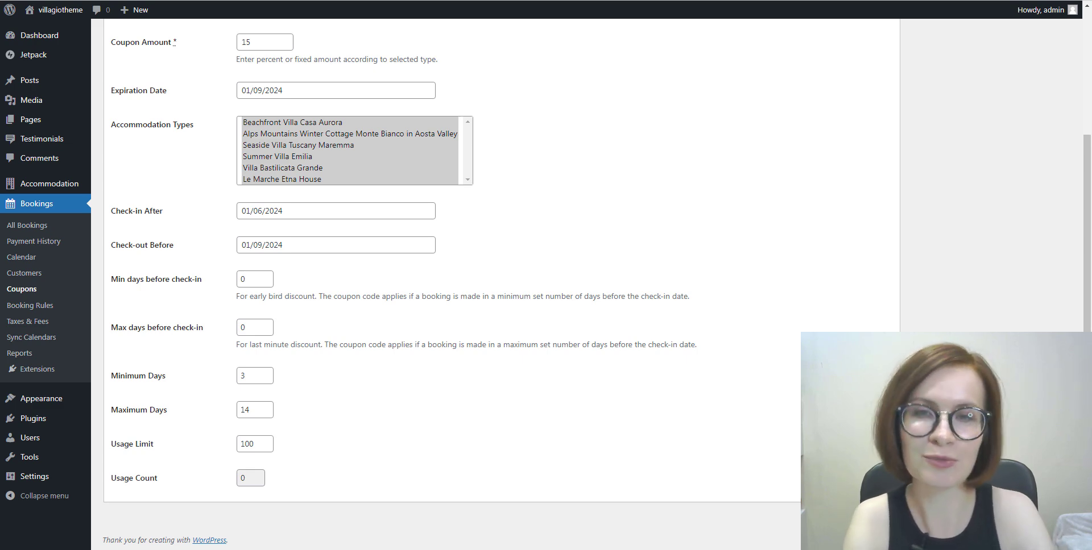
scroll(495, 284, "up", 3)
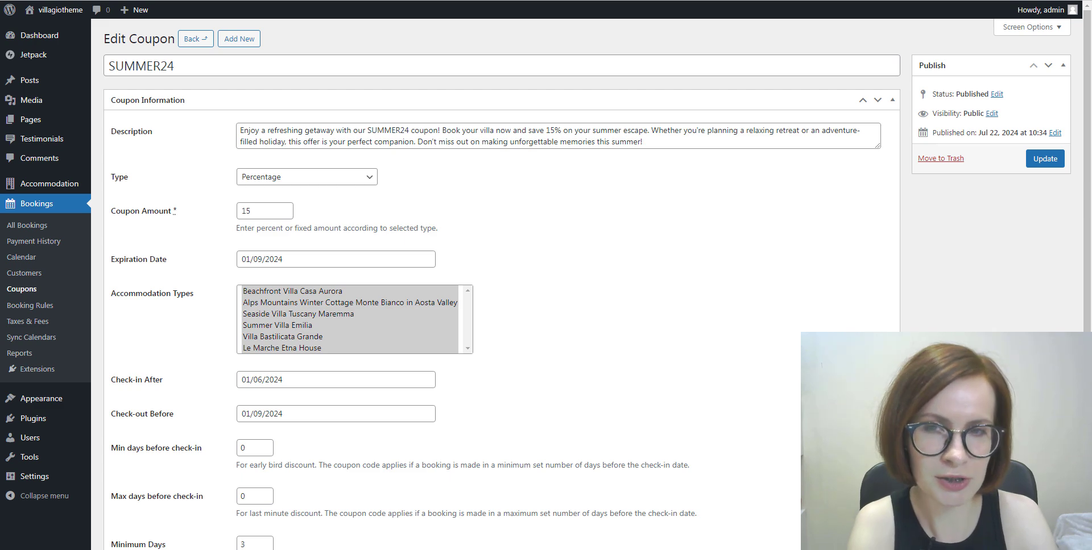
scroll(494, 284, "down", 1)
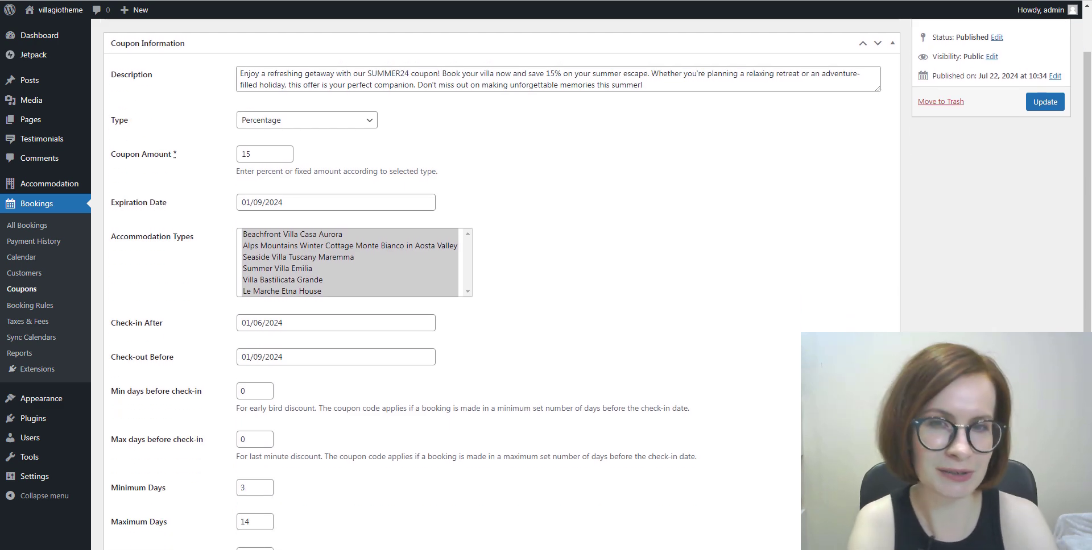
scroll(494, 284, "down", 1)
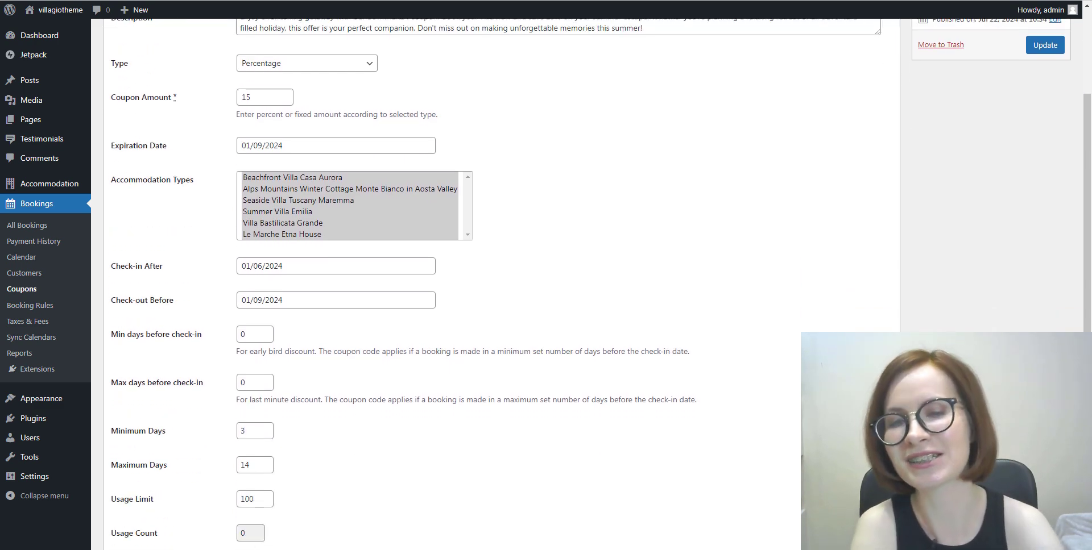
scroll(495, 285, "down", 1)
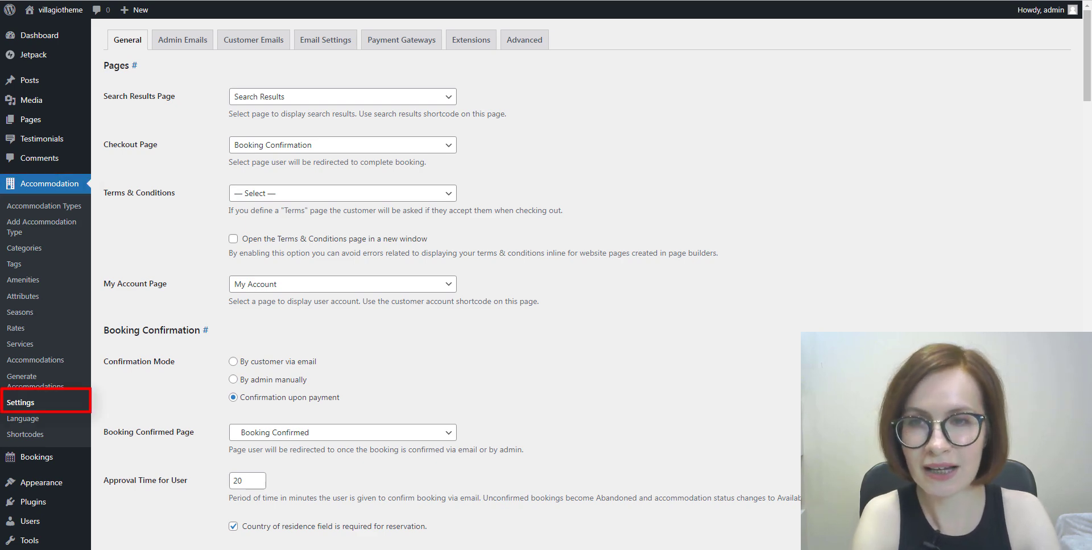
Step: Check the option that enables the use of coupons in the Misc section of the accommodation settings
scroll(545, 284, "down", 12)
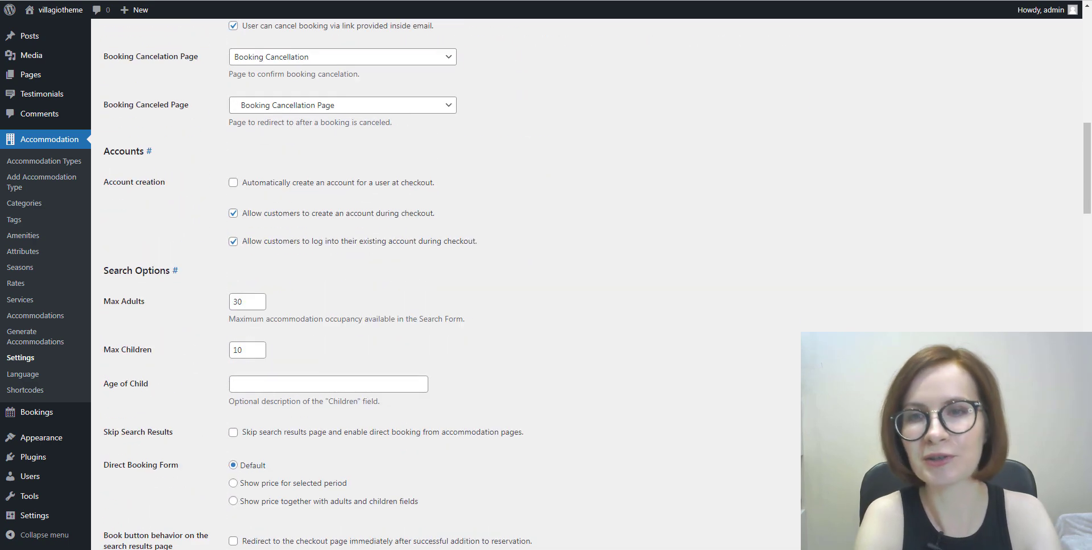
scroll(546, 284, "down", 15)
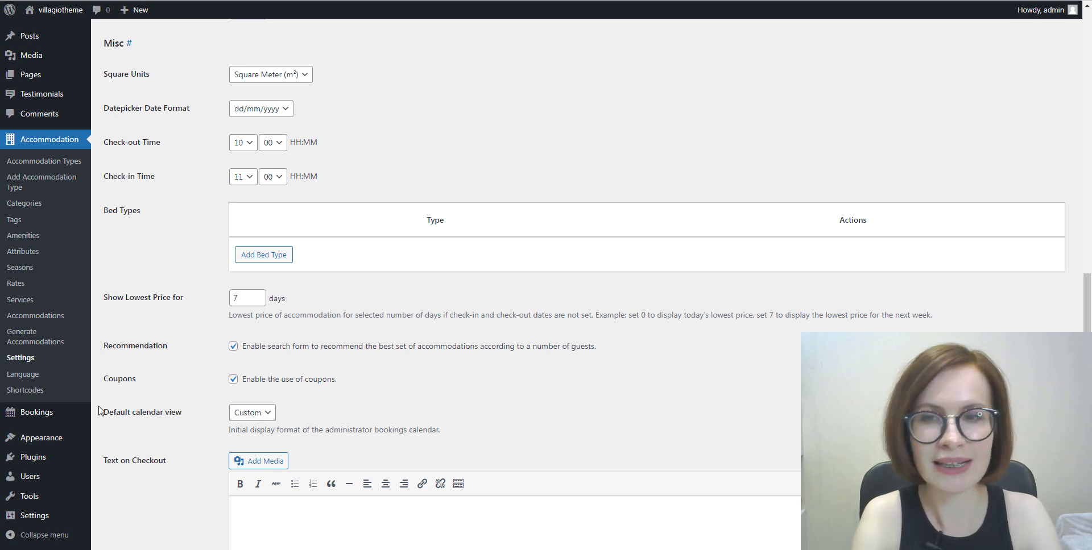
Step: Start a new coupon in the bookings coupon list and give it the code all20
mouse_move(54, 418)
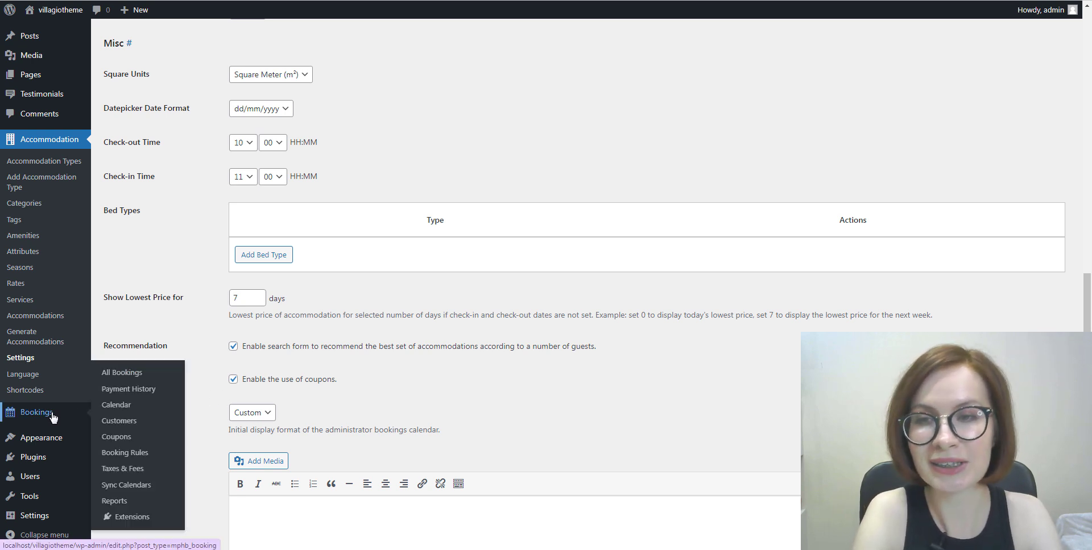
left_click(108, 442)
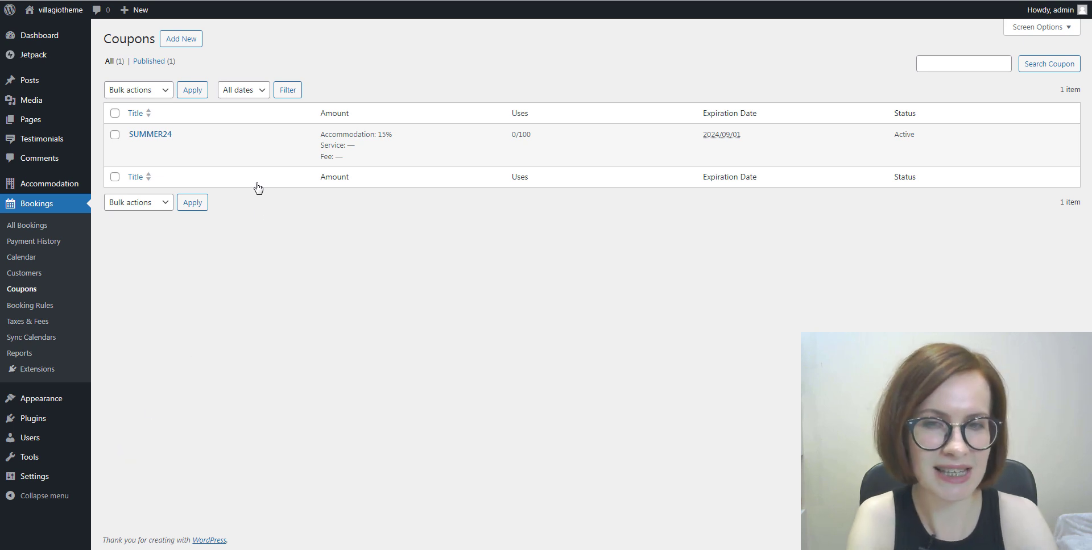
mouse_move(261, 151)
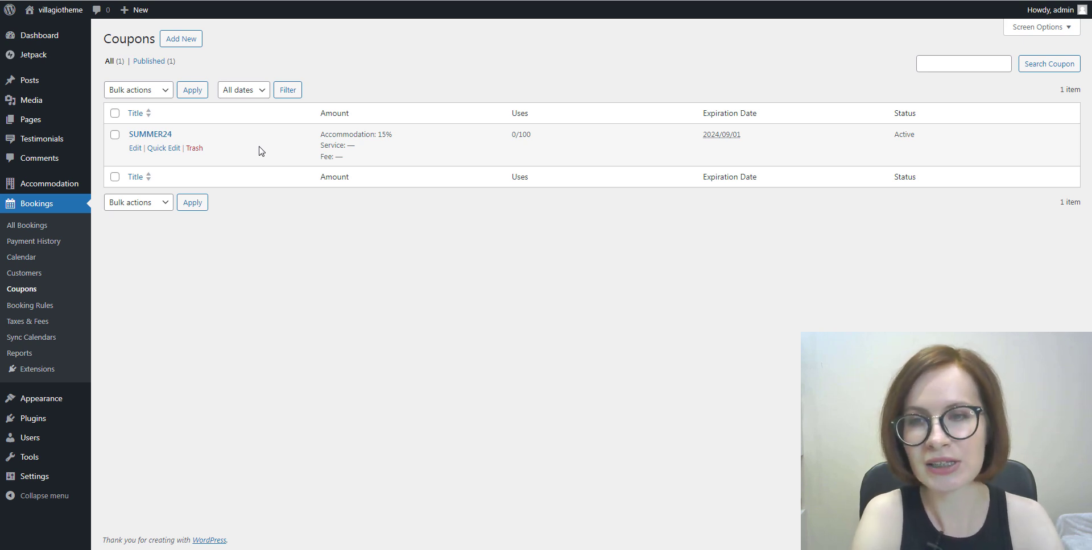
left_click(177, 43)
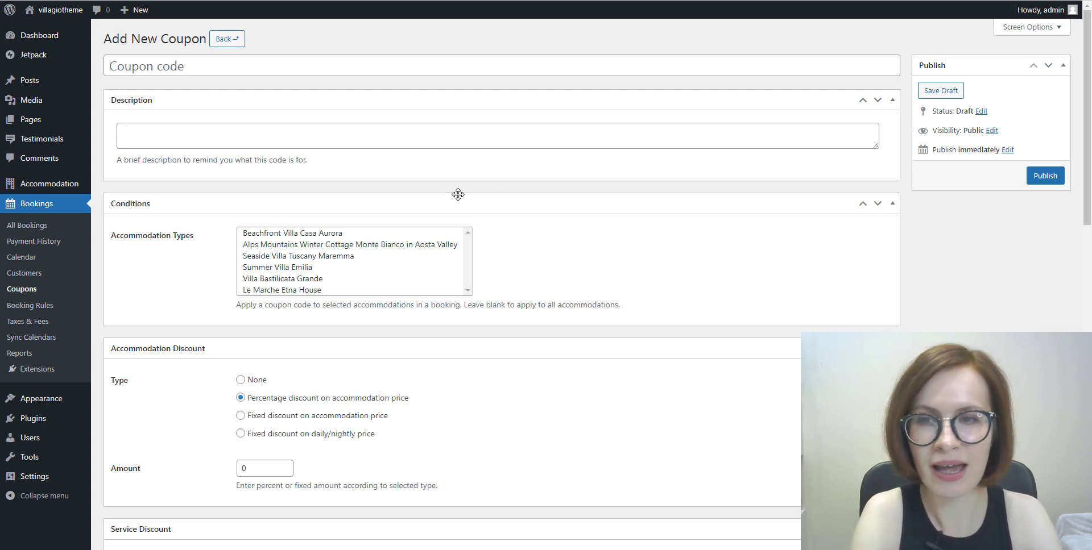
left_click(250, 63)
type("all20")
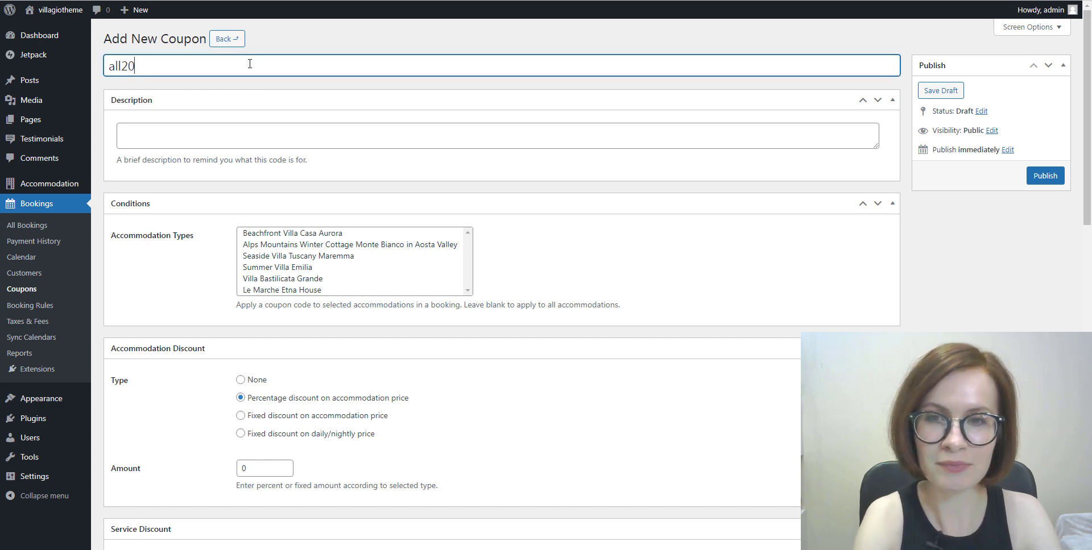
left_click(343, 92)
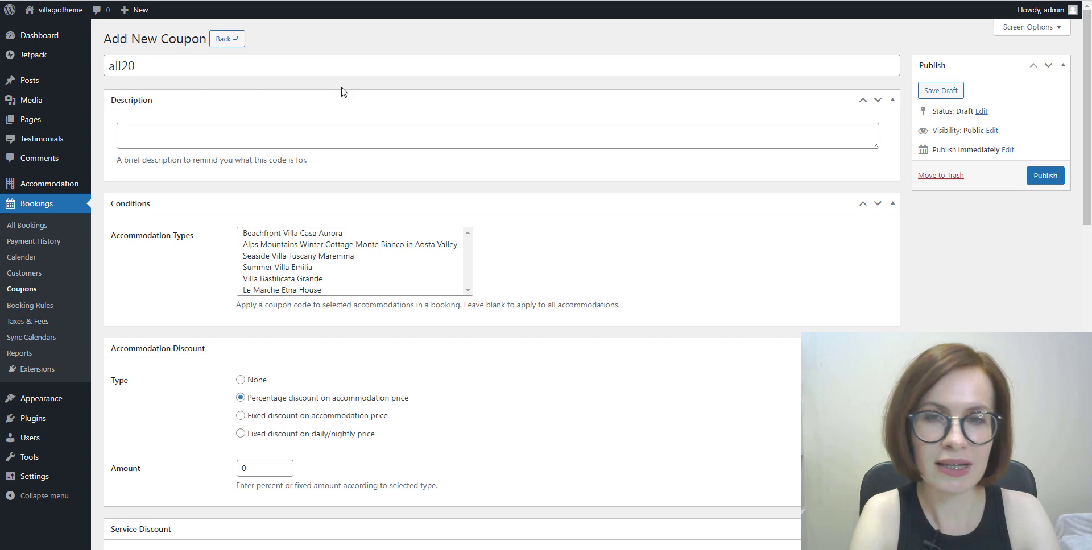
Step: Paste the coupon description "Fixed discount on all accommodation types (plus services and fees)"
left_click(203, 135)
right_click(204, 135)
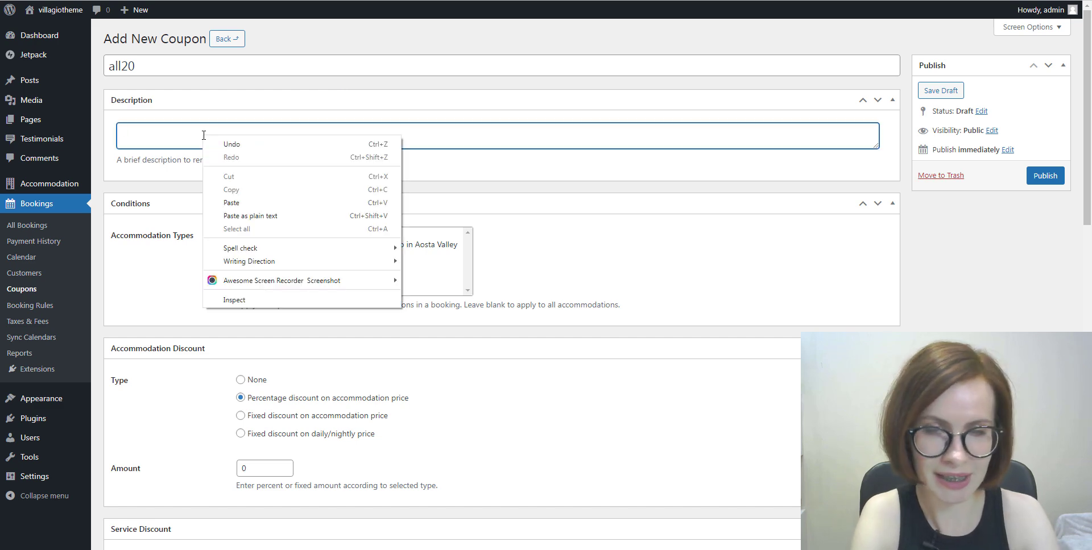
left_click(232, 203)
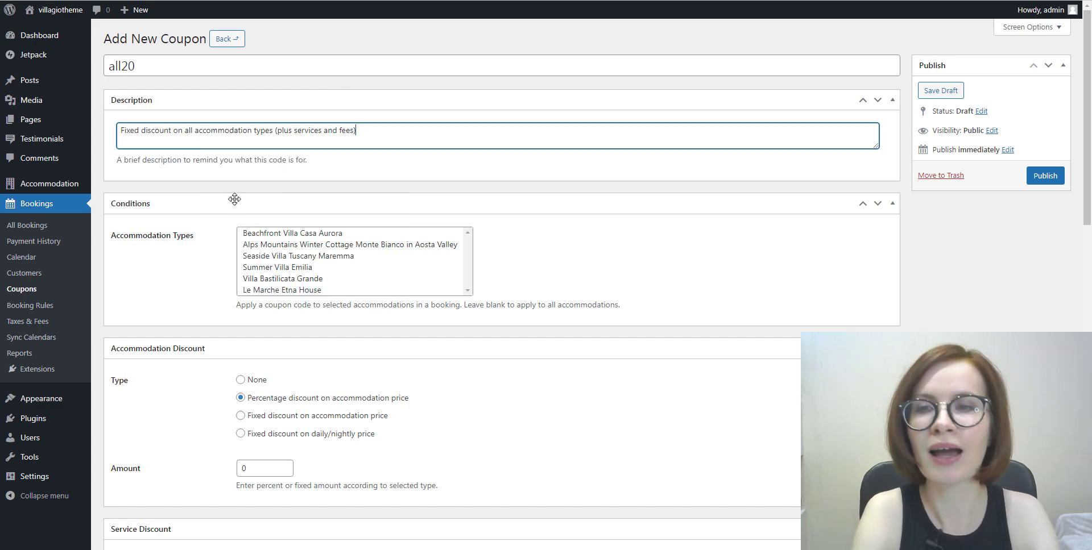
left_click(689, 180)
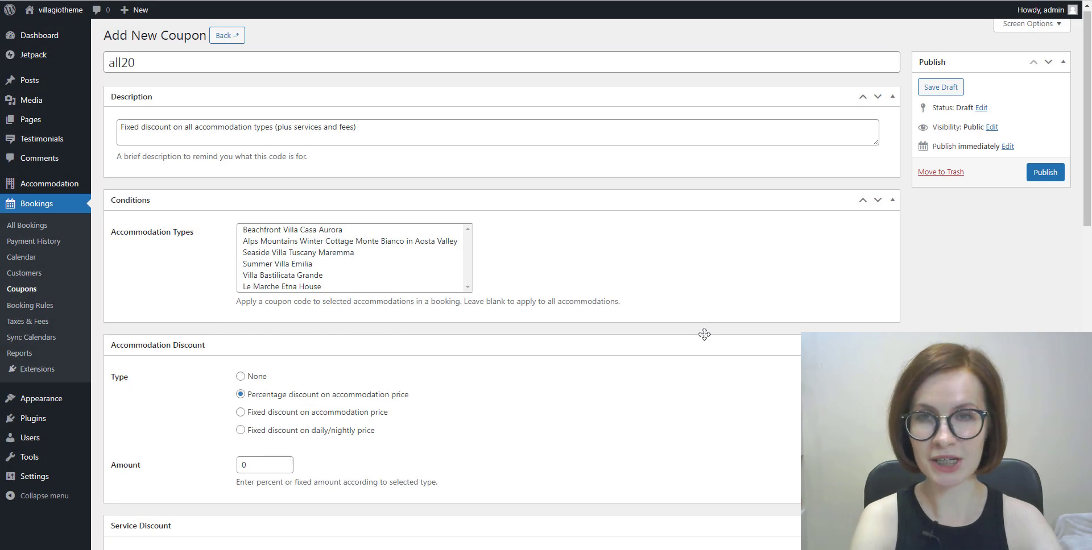
Step: Set the accommodation discount to a fixed discount on accommodation price with an amount of 20
scroll(704, 334, "down", 6)
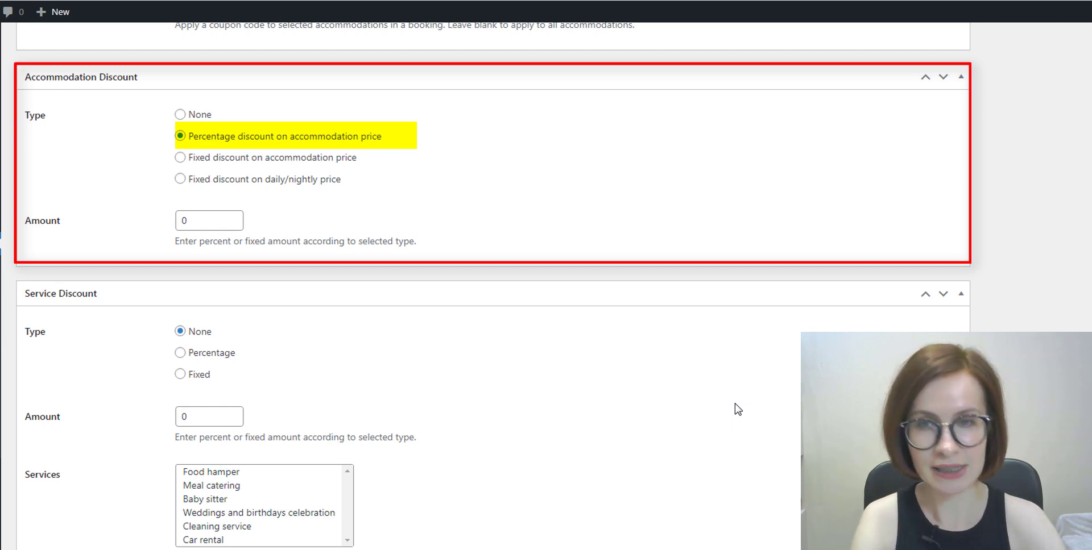
left_click(180, 158)
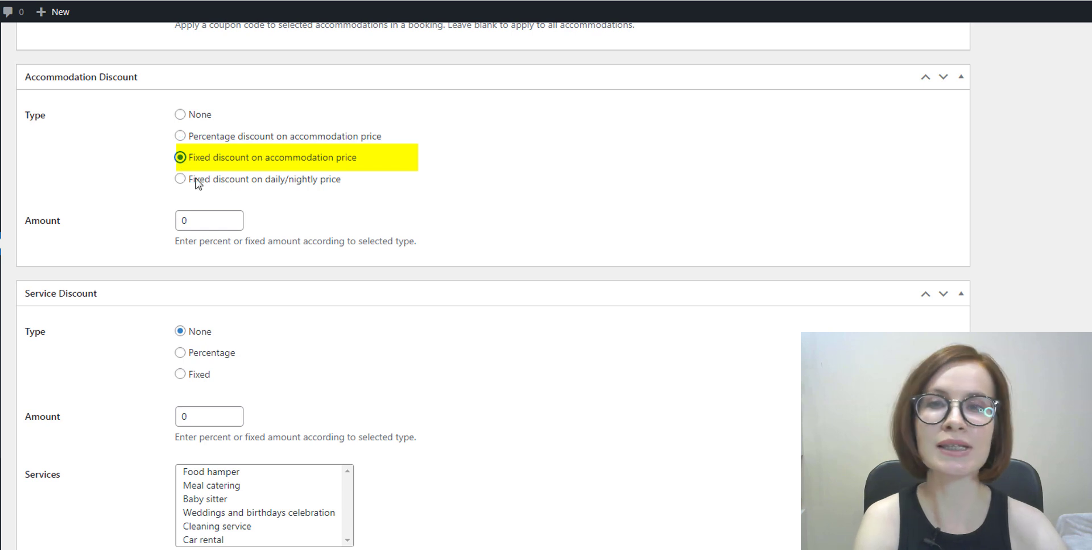
double_click(190, 225)
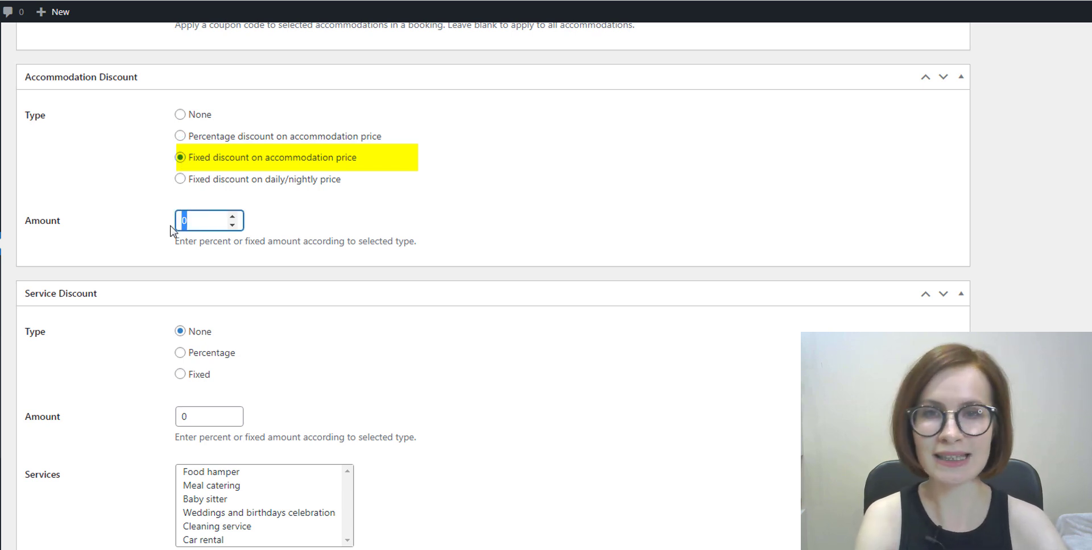
type("20")
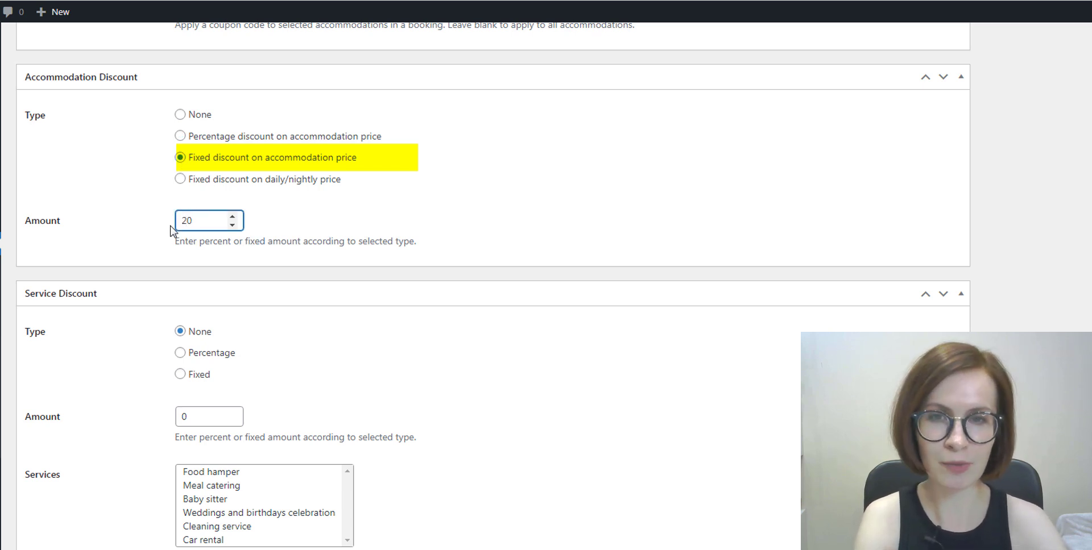
left_click(490, 248)
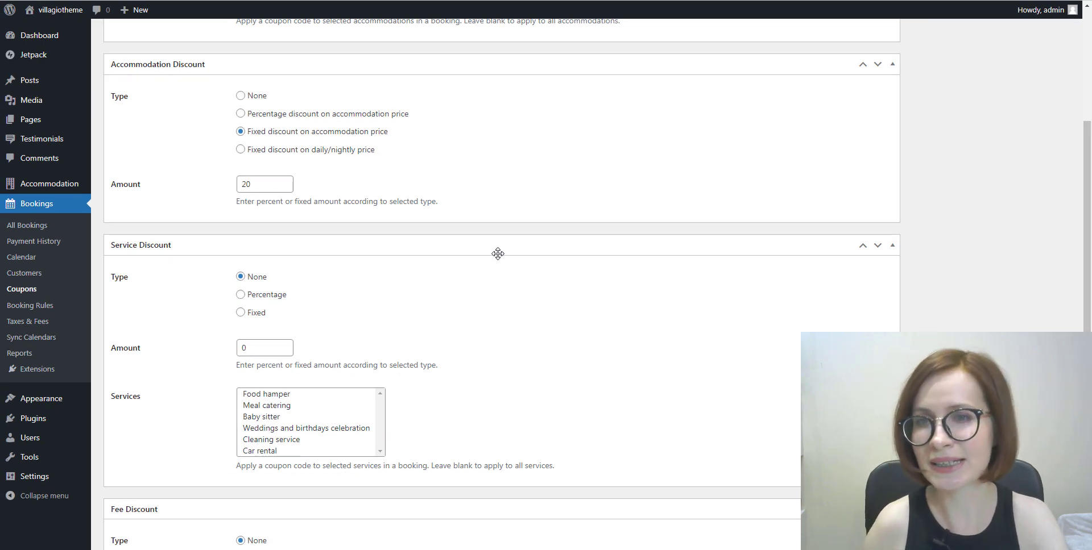
Step: Set the service discount type to Fixed with an amount of 20
left_click(241, 312)
double_click(243, 348)
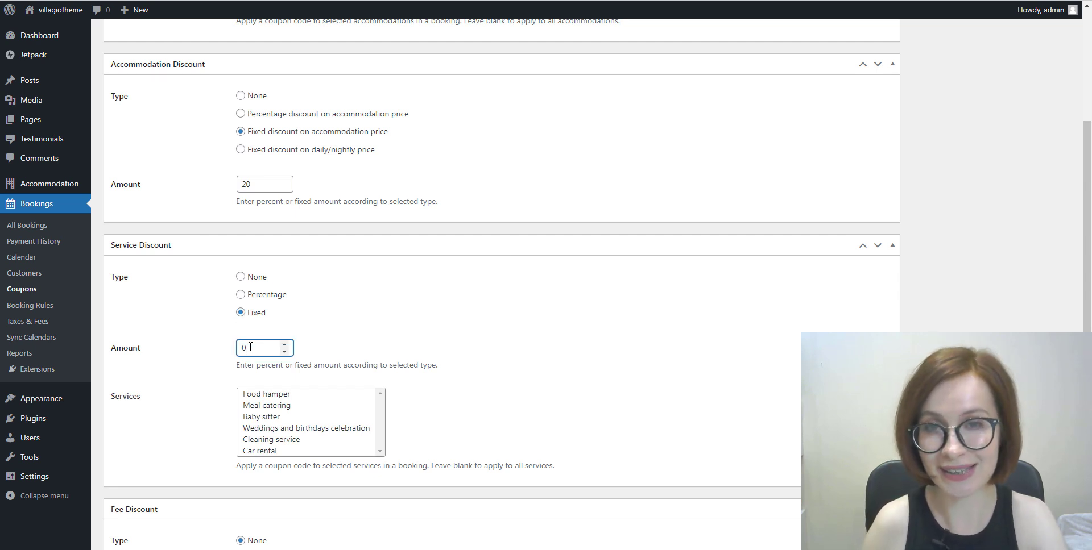
type("20")
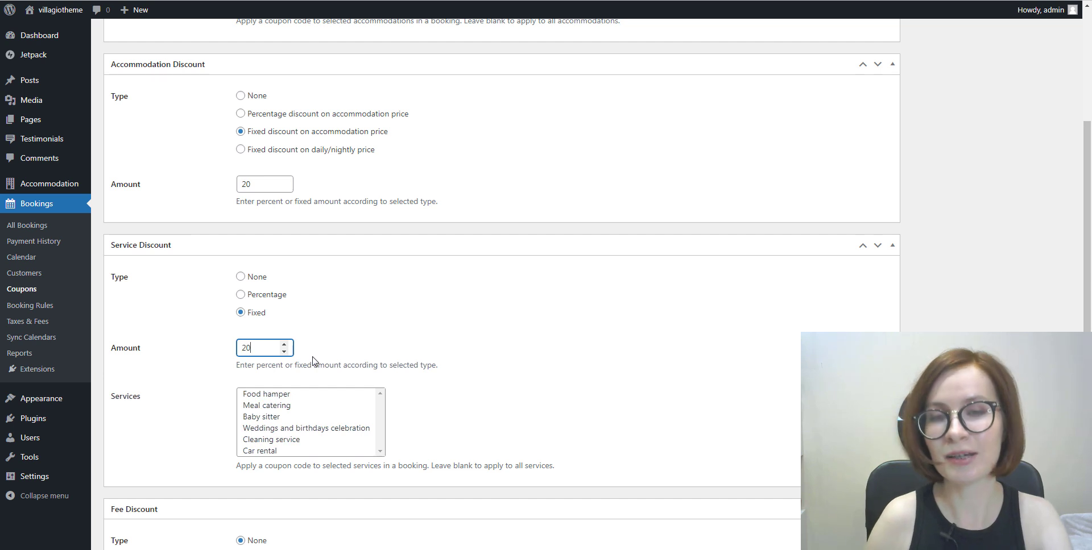
left_click(454, 419)
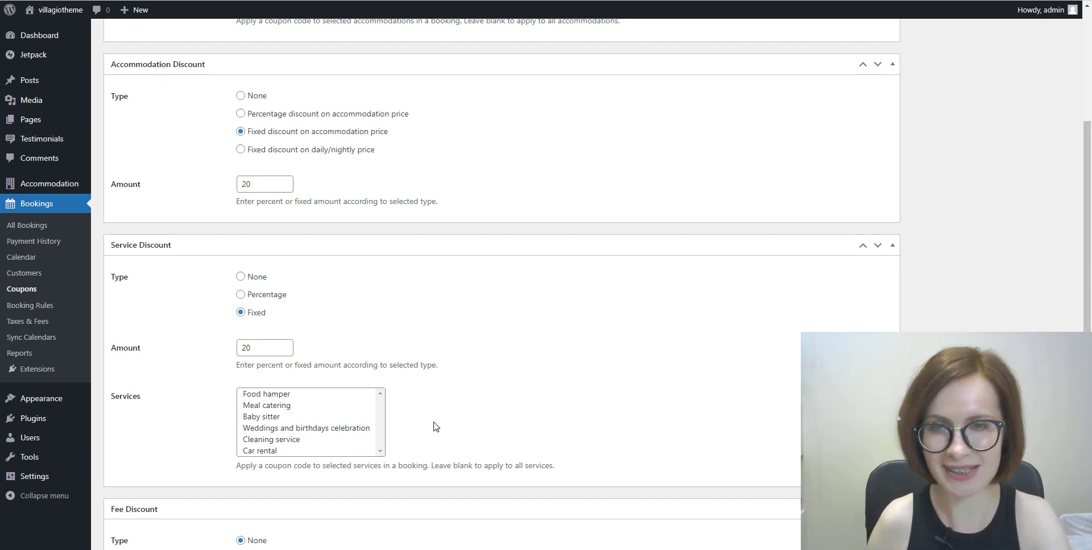
Step: Set the fee discount type to Fixed with an amount of 20
scroll(436, 426, "down", 4)
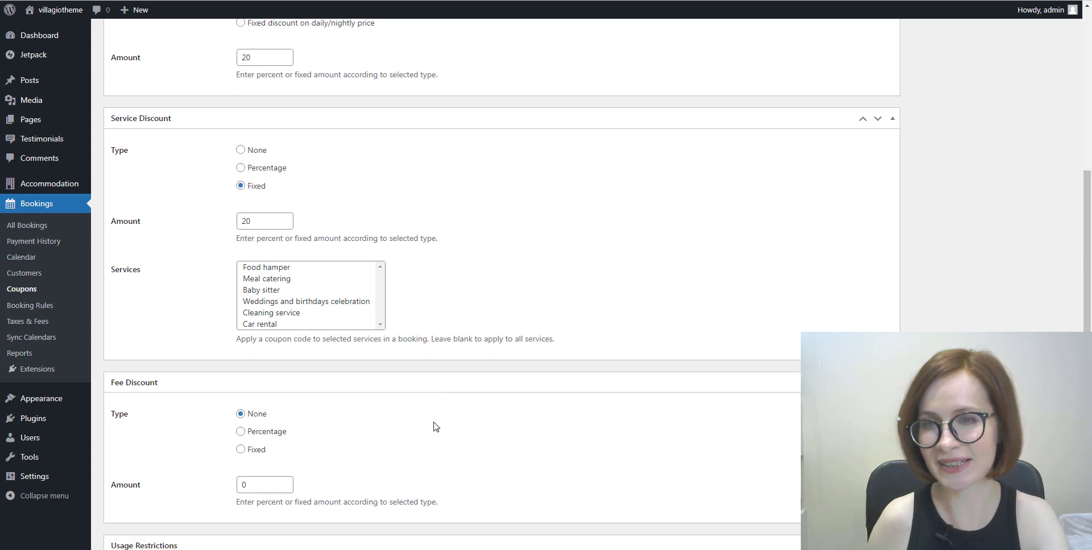
scroll(435, 427, "down", 2)
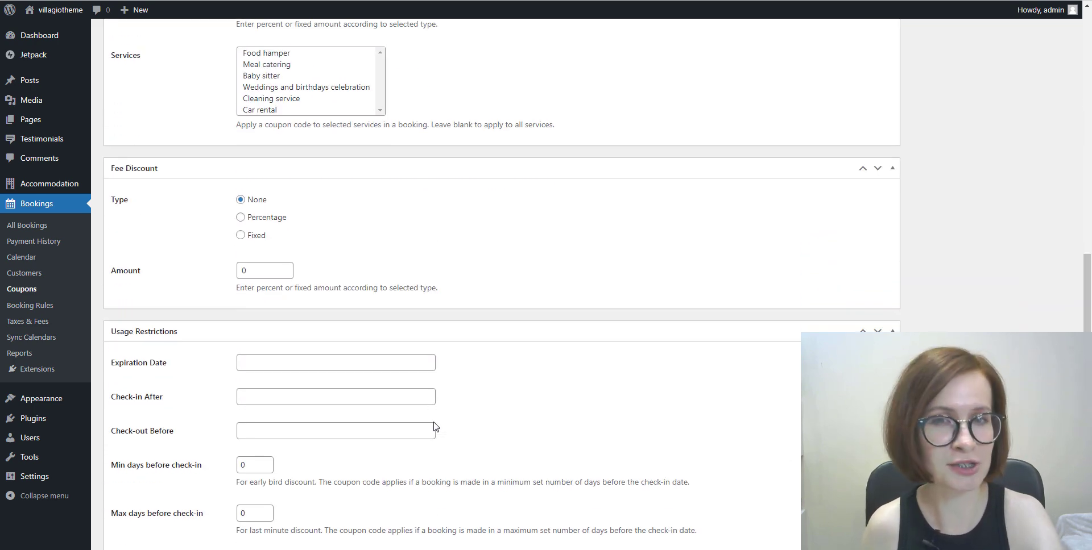
left_click(241, 236)
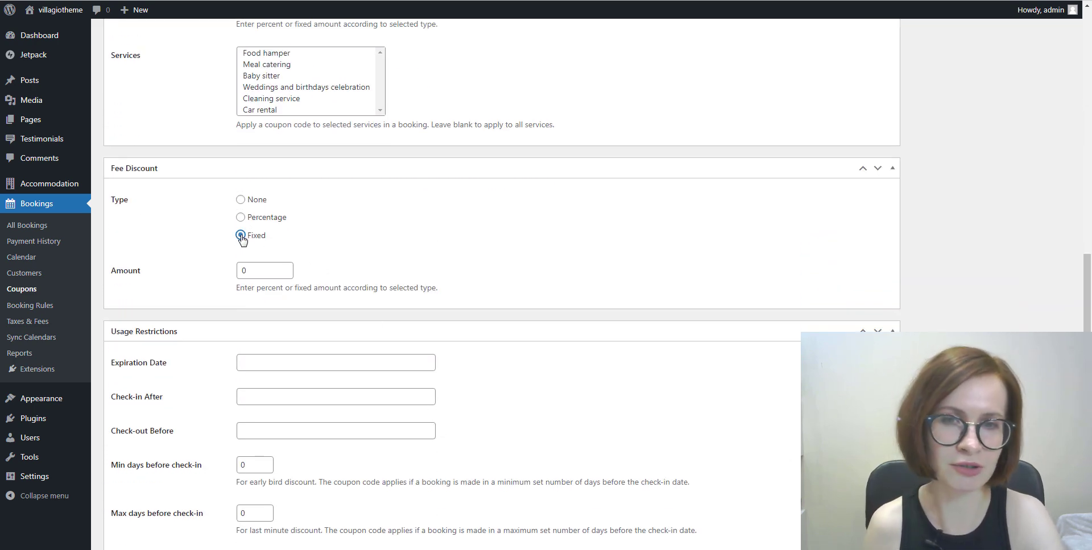
double_click(261, 270)
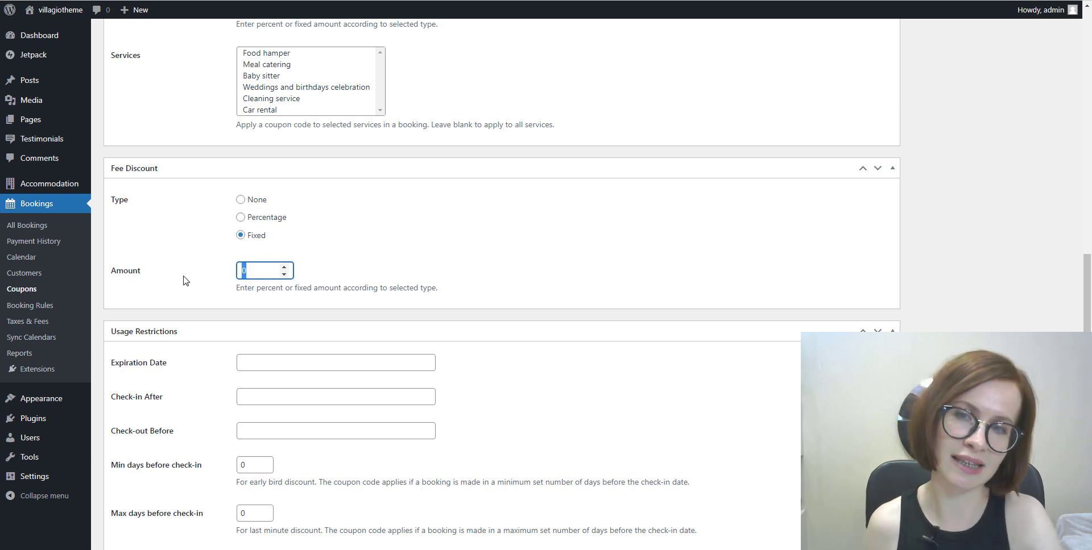
type("20")
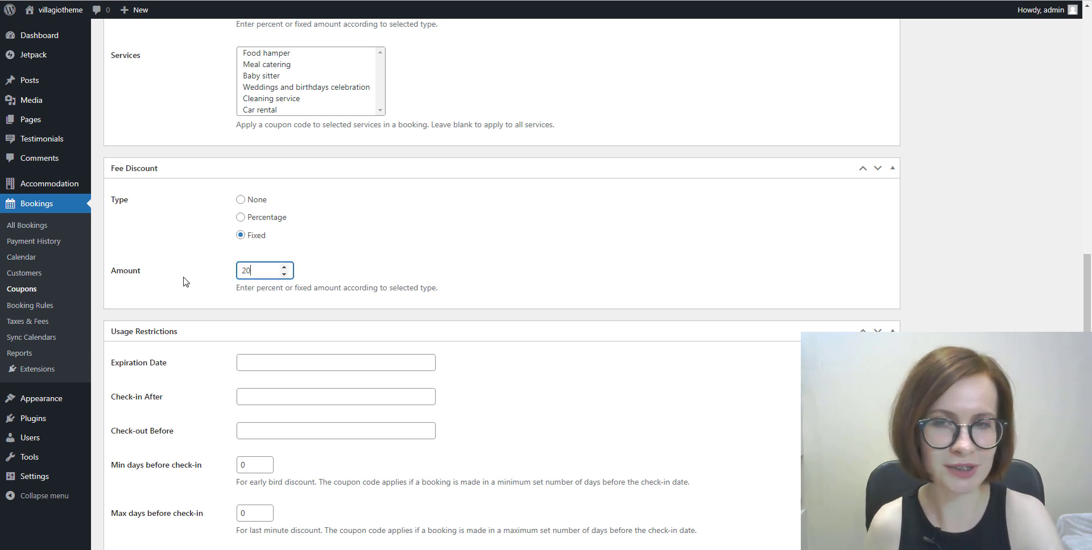
left_click(340, 271)
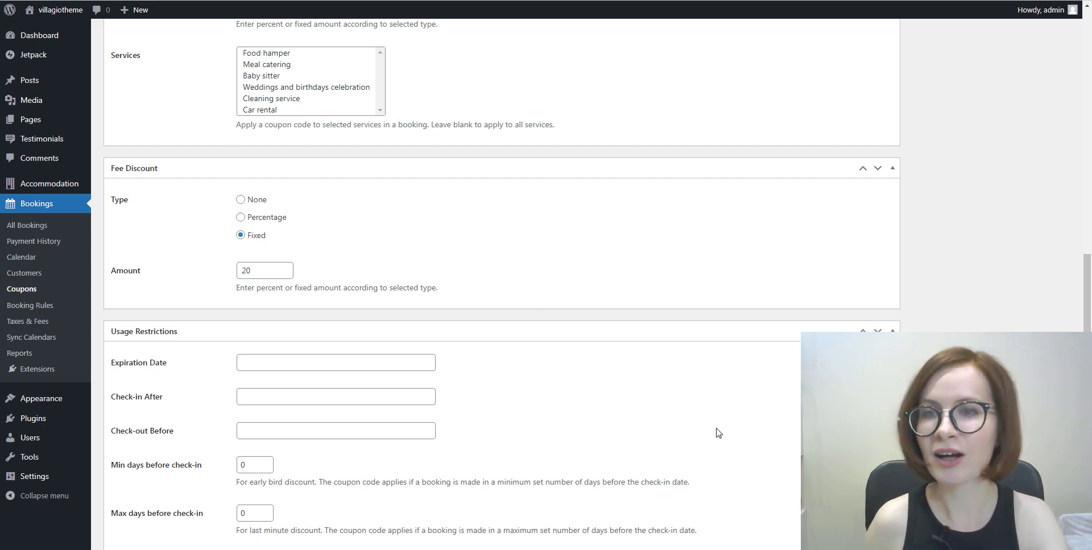
Step: Look over the usage restrictions and publish the all20 coupon
scroll(718, 433, "down", 3)
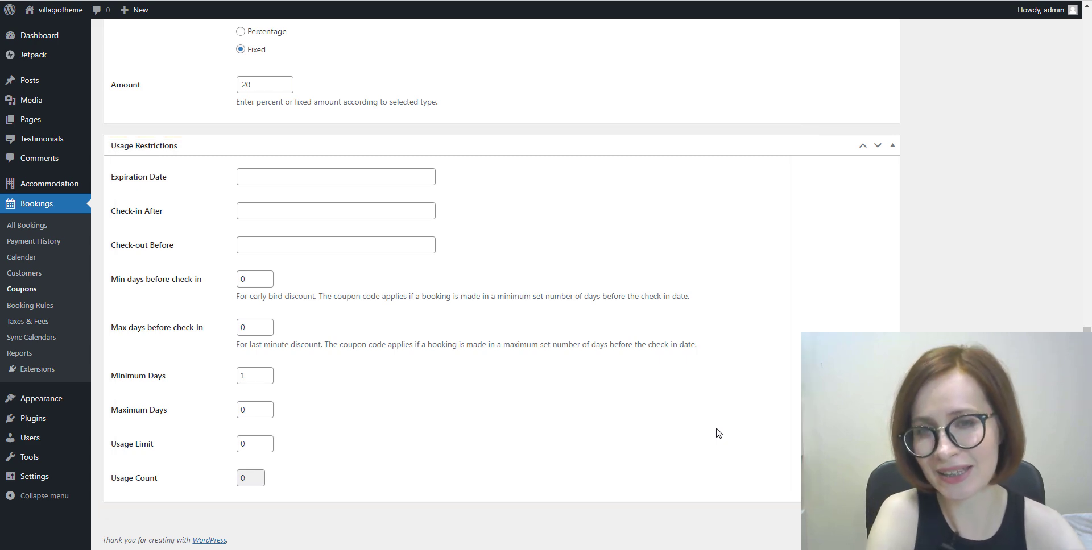
scroll(718, 434, "up", 20)
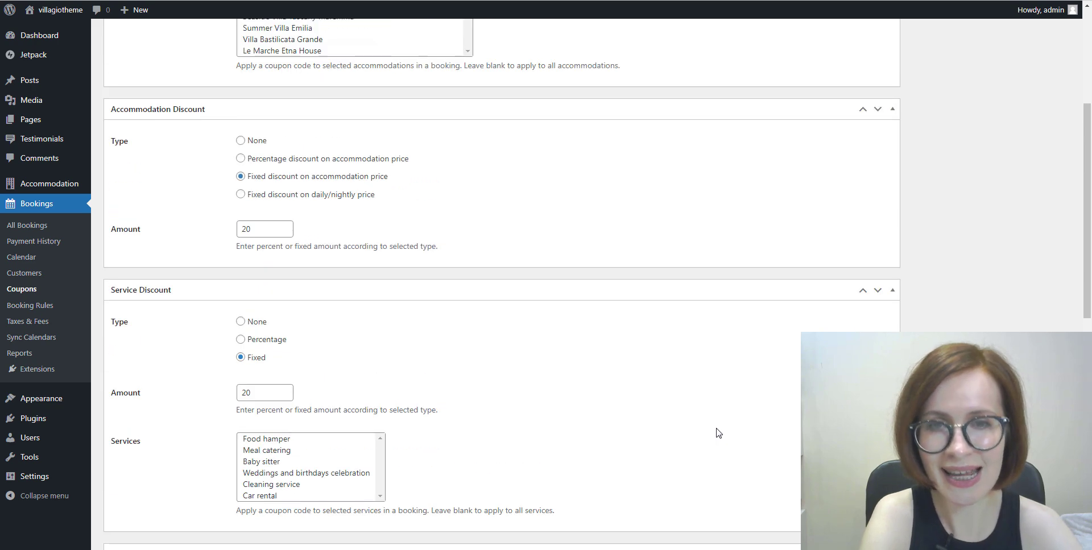
scroll(719, 433, "up", 1)
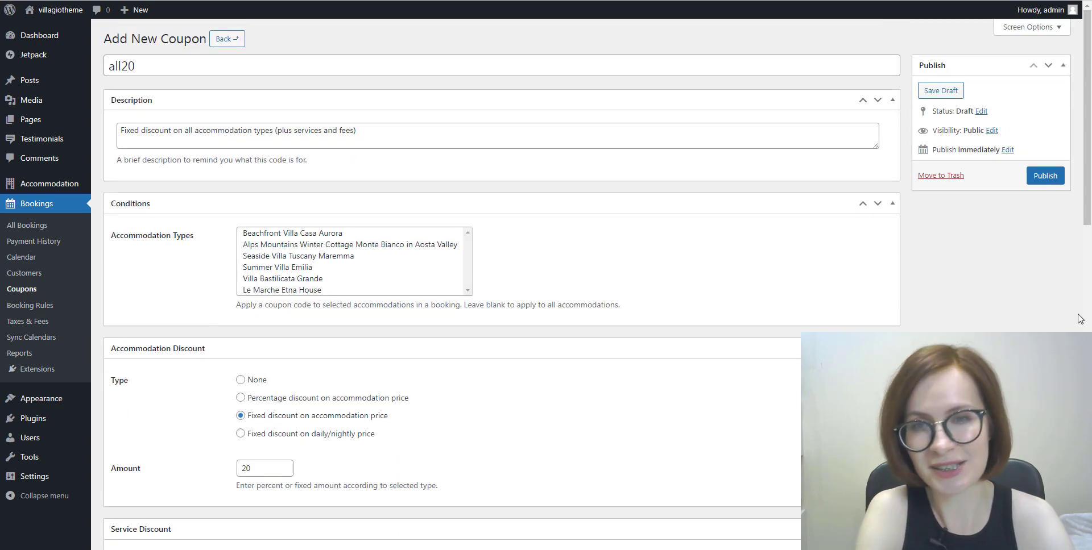
left_click(1043, 180)
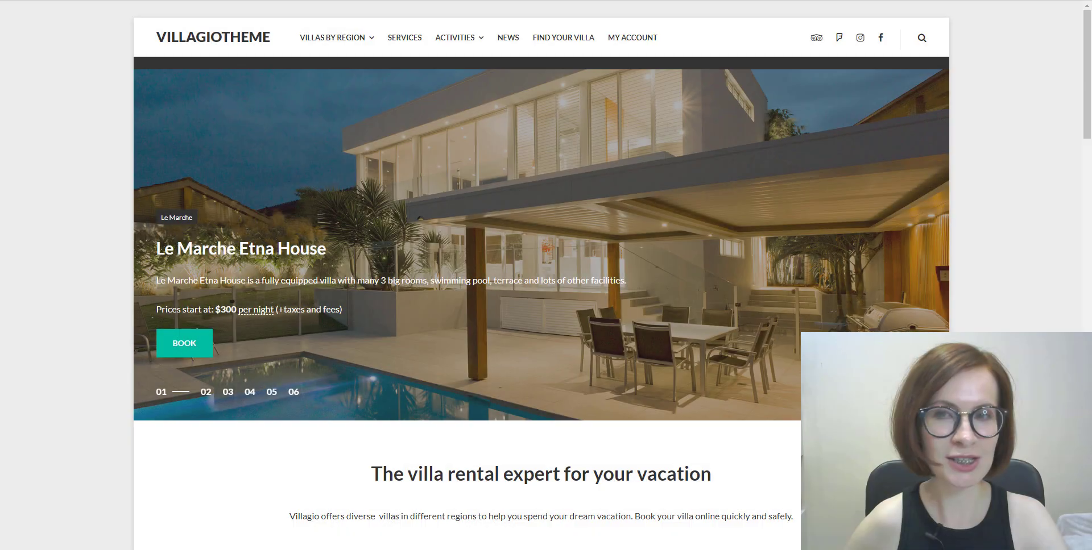
Step: Set the villa search dates to check-in 05/08/2024 and check-out 11/08/2024
scroll(540, 227, "down", 2)
scroll(371, 228, "down", 5)
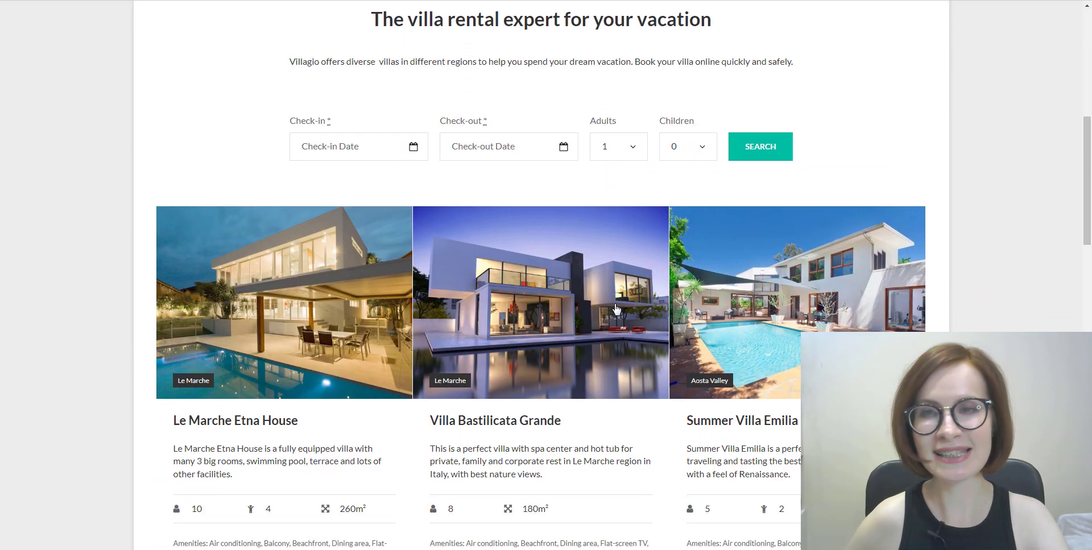
left_click(370, 146)
left_click(423, 254)
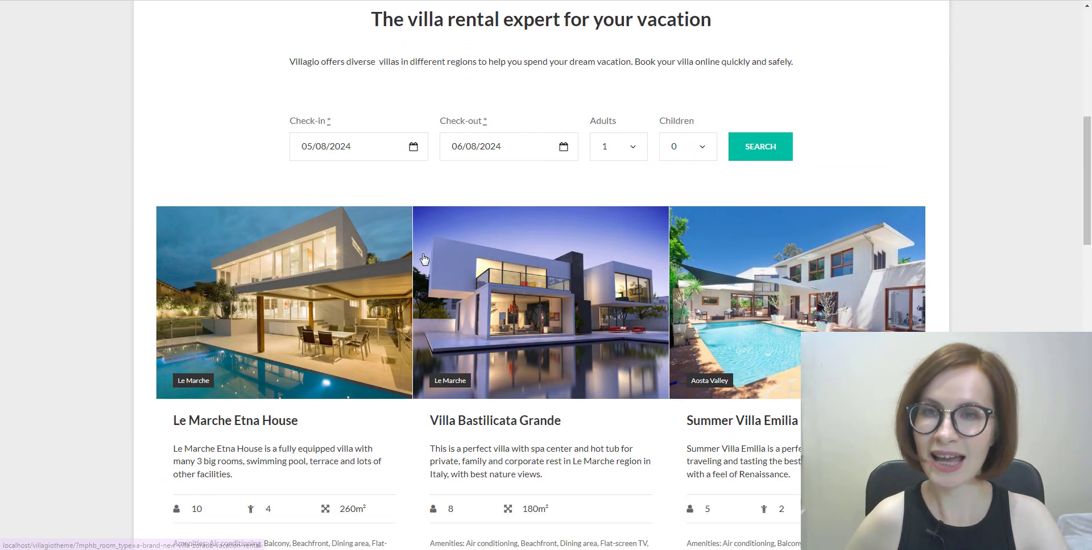
left_click(502, 149)
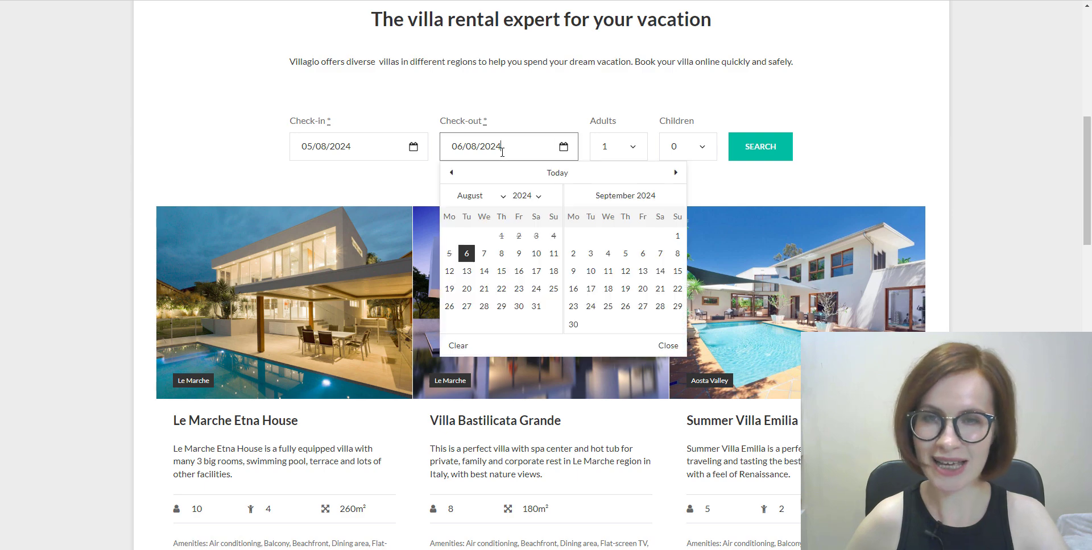
left_click(553, 254)
Step: Search for villas for 4 adults and proceed to the booking confirmation for Seaside Villa Tuscany Maremma
left_click(637, 158)
left_click(604, 213)
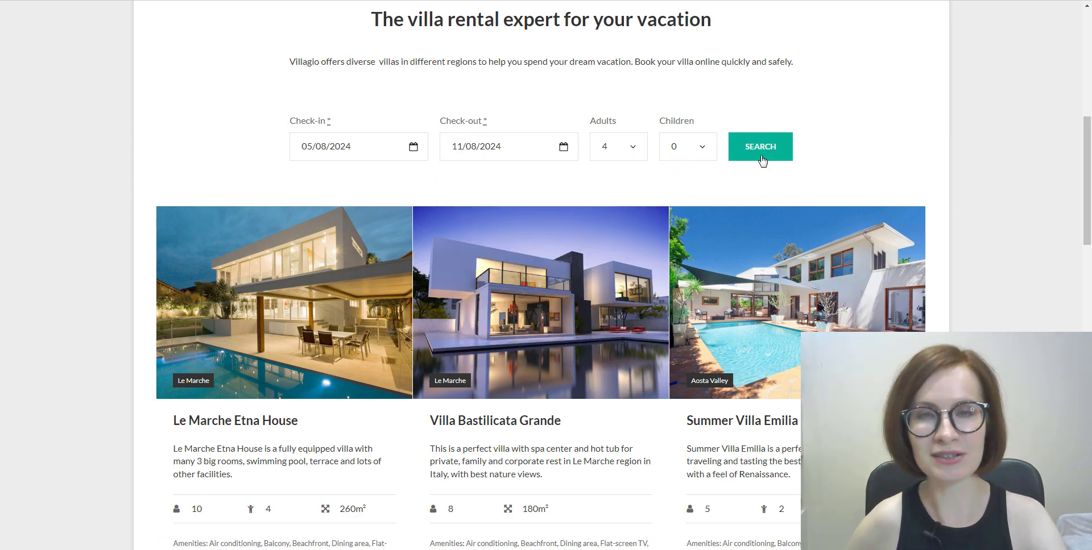
left_click(760, 159)
left_click(255, 357)
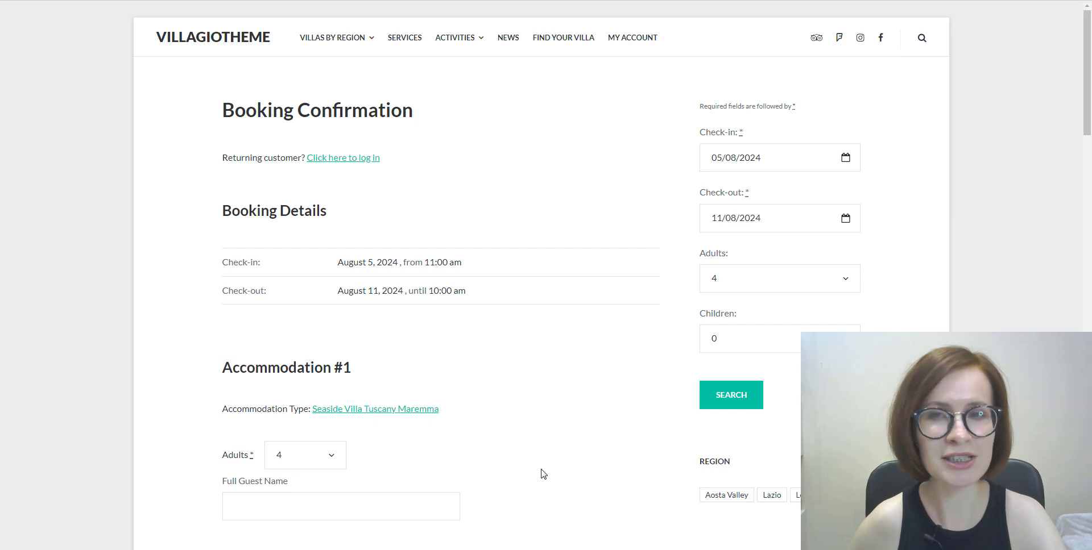
Step: Fill in the full guest name for Accommodation #1
scroll(543, 475, "down", 2)
scroll(541, 467, "down", 1)
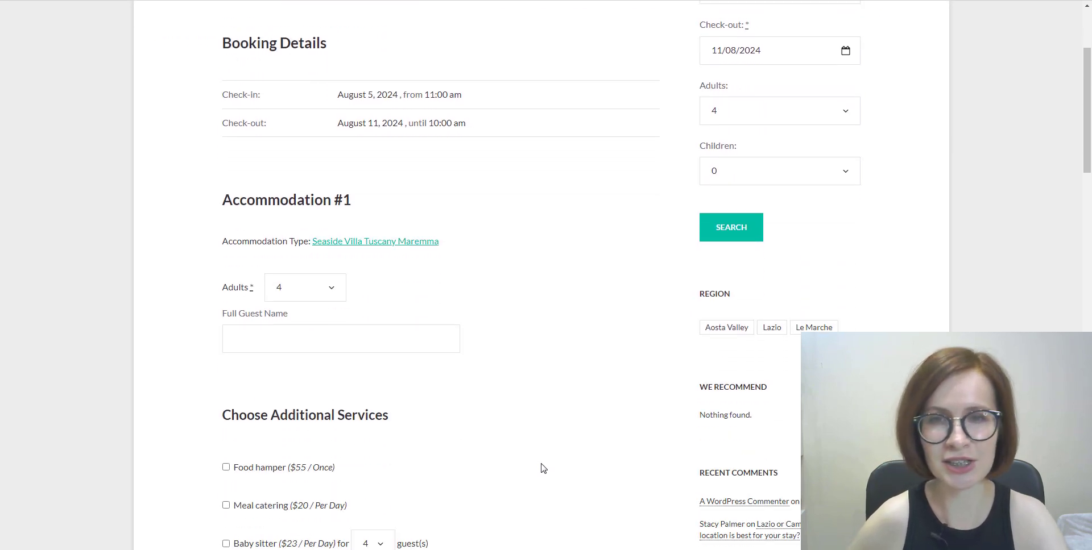
left_click(320, 341)
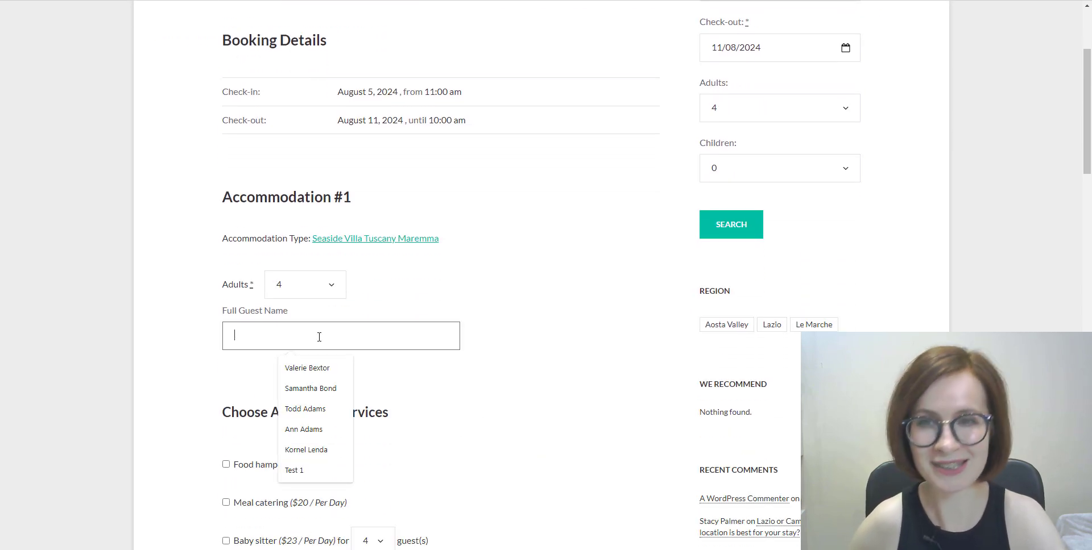
left_click(316, 368)
left_click(498, 418)
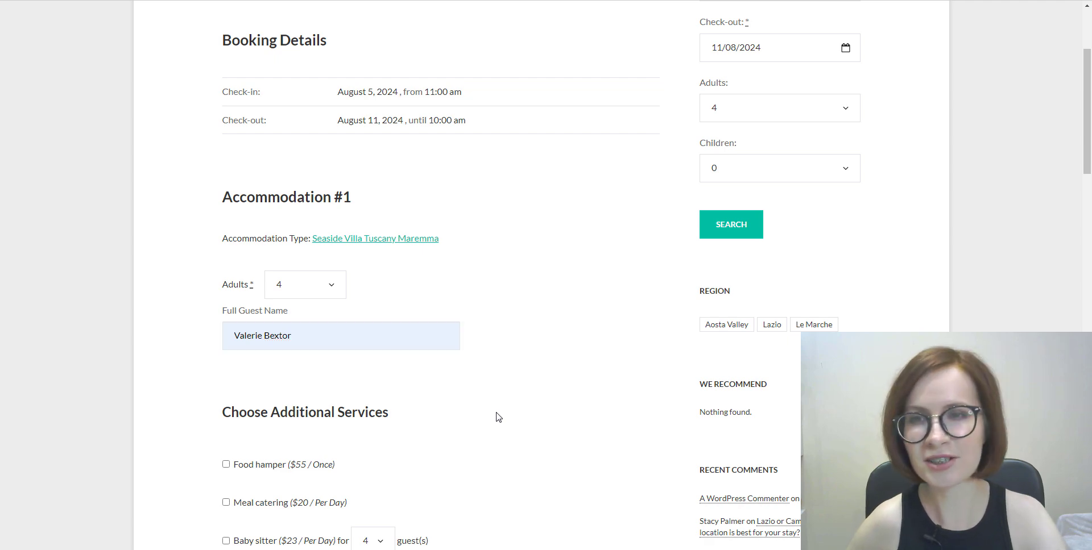
Step: Add the cleaning service and car rental as additional services for the booking
scroll(498, 418, "down", 3)
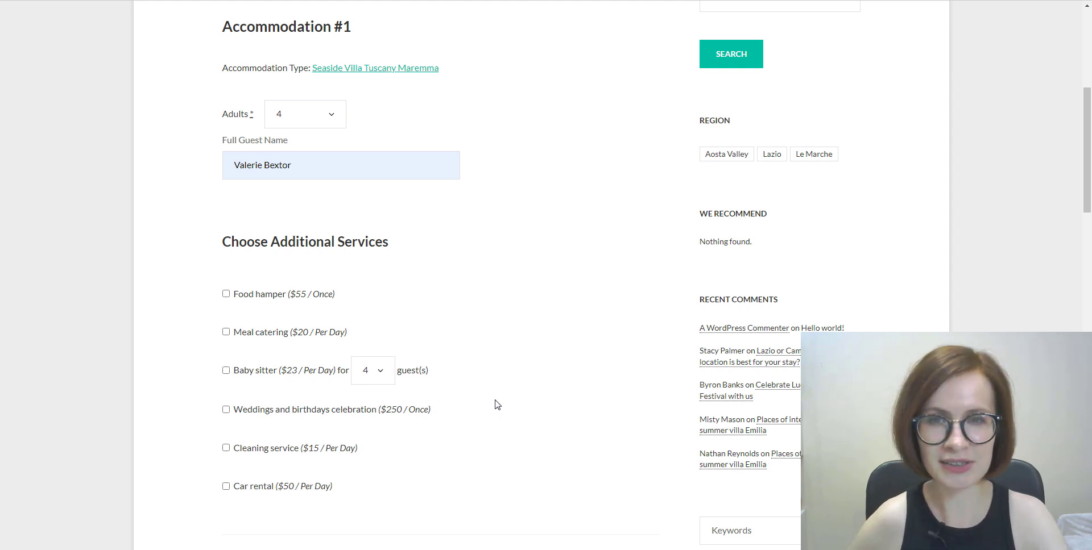
left_click(226, 449)
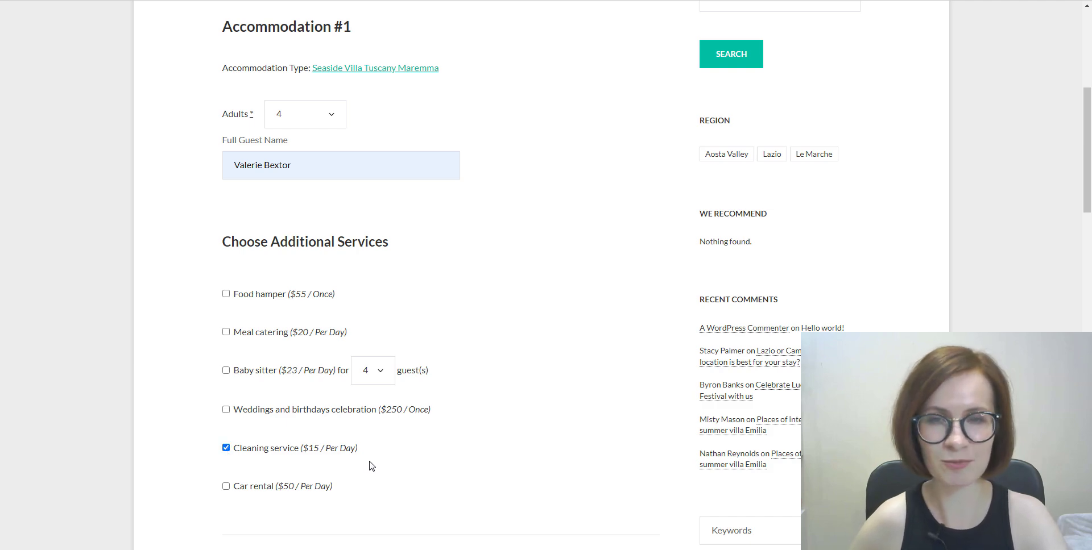
left_click(228, 487)
Step: Apply the coupon code all20 to the booking
scroll(446, 495, "down", 6)
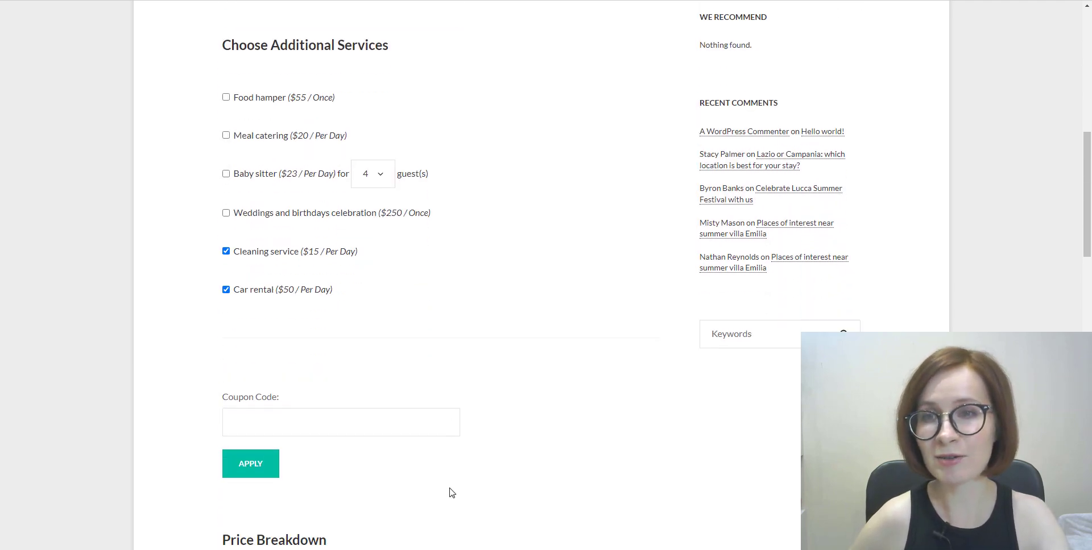
scroll(500, 341, "down", 2)
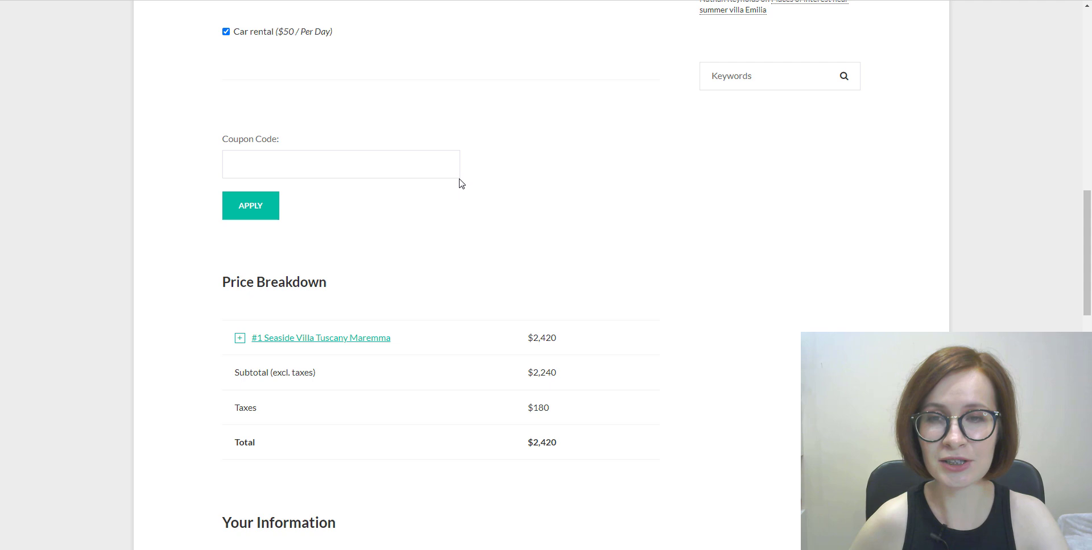
left_click(357, 164)
type("all20")
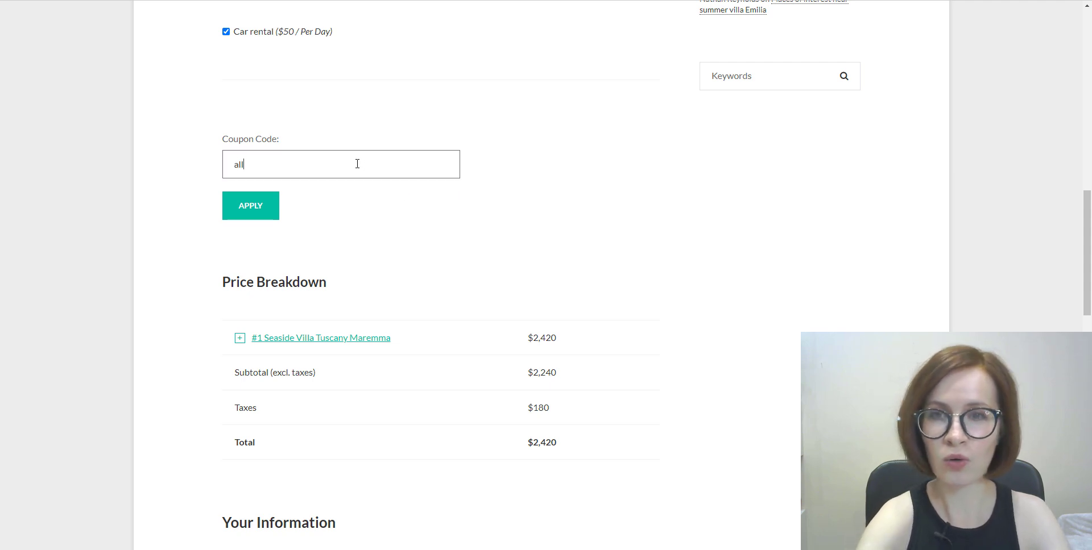
left_click(307, 208)
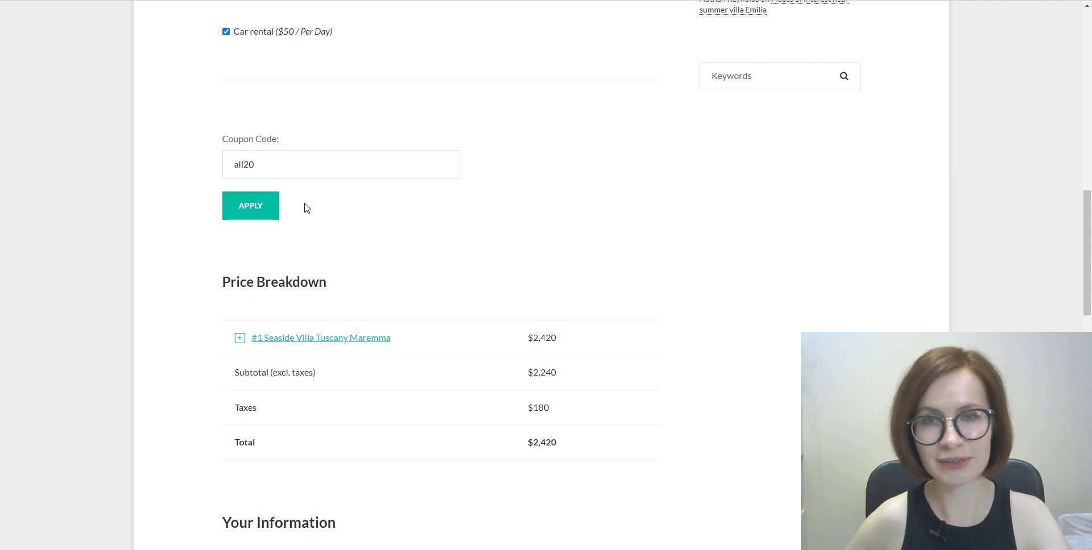
left_click(248, 214)
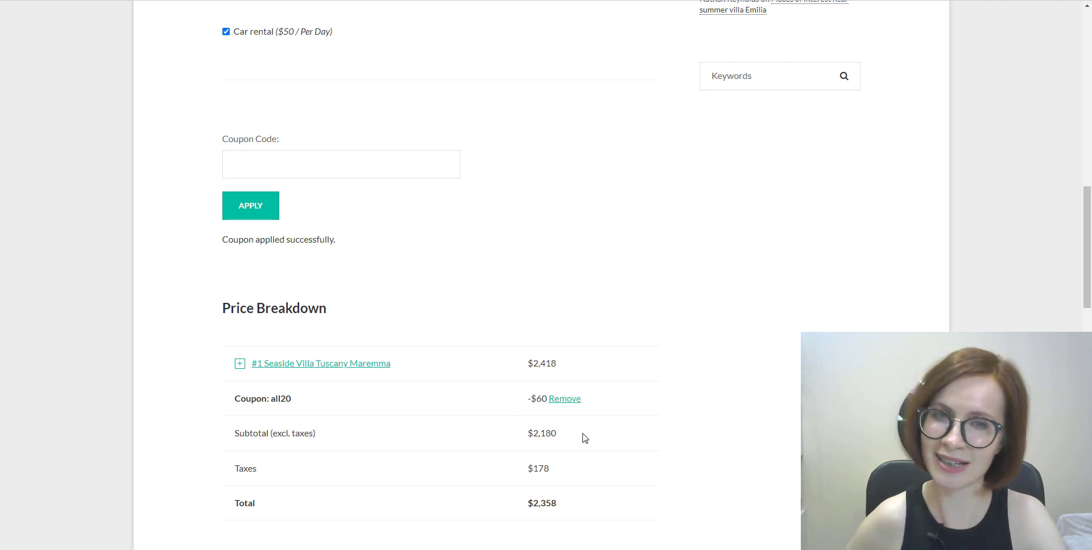
Step: Expand the villa's price breakdown and examine the accommodation and service discounts
scroll(654, 474, "down", 1)
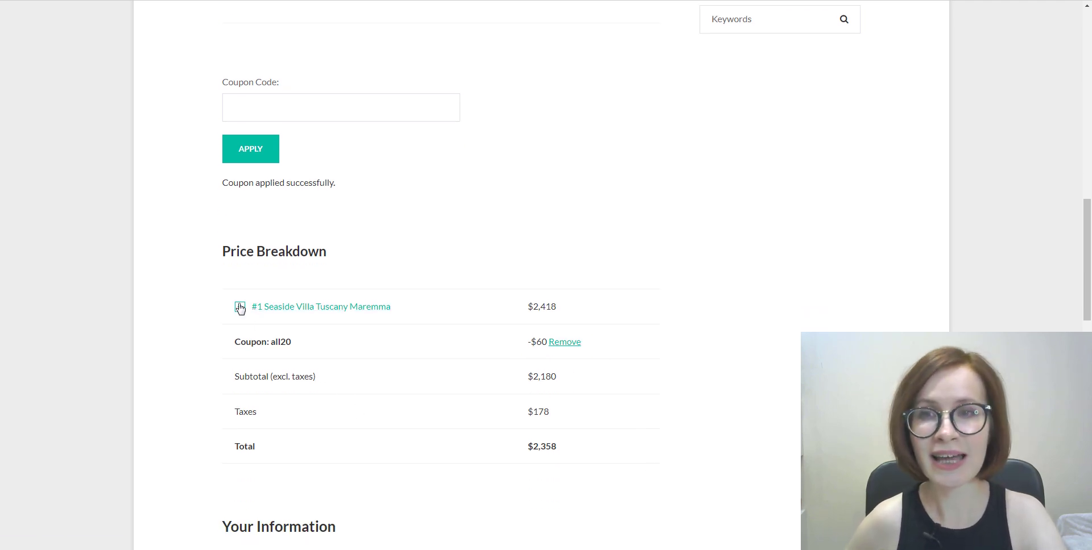
left_click(240, 307)
scroll(649, 351, "down", 2)
scroll(705, 380, "down", 1)
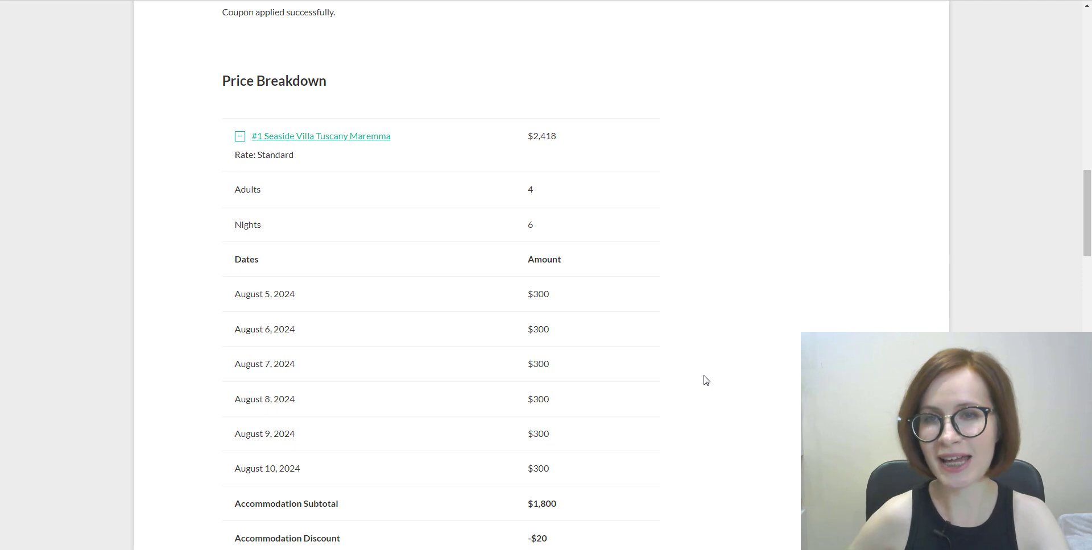
scroll(705, 379, "down", 1)
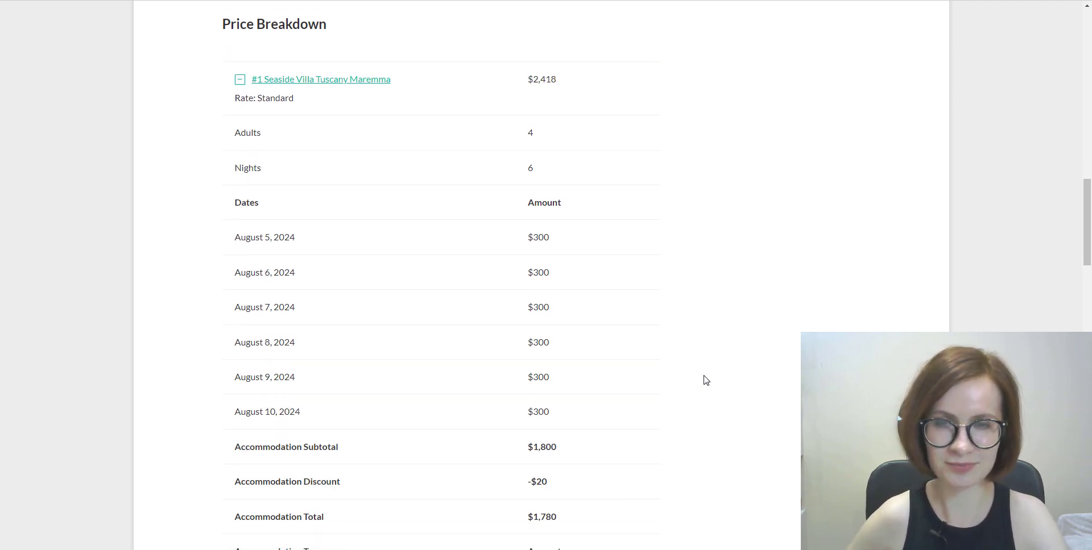
scroll(705, 380, "down", 1)
scroll(705, 380, "down", 2)
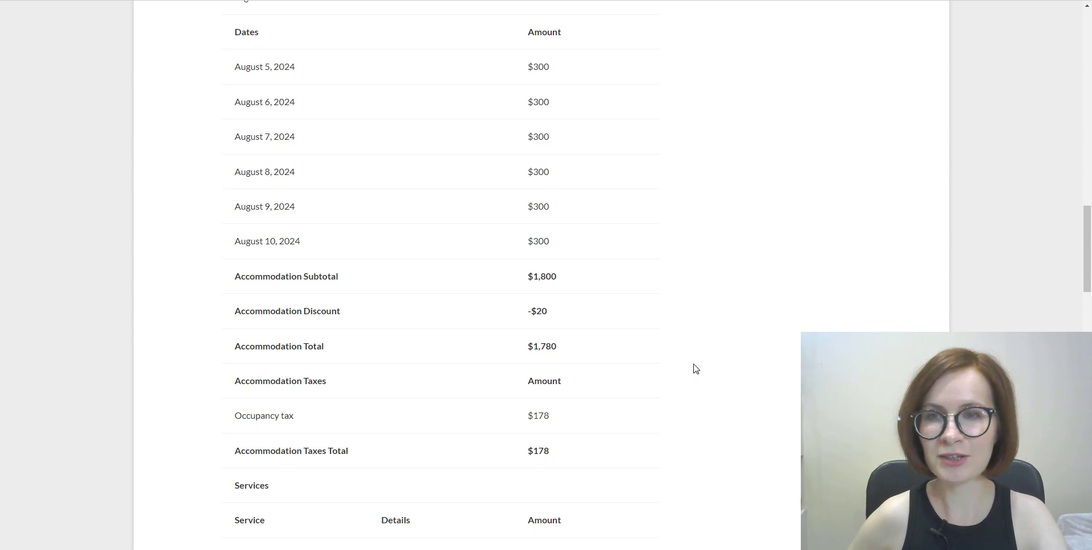
scroll(680, 437, "down", 3)
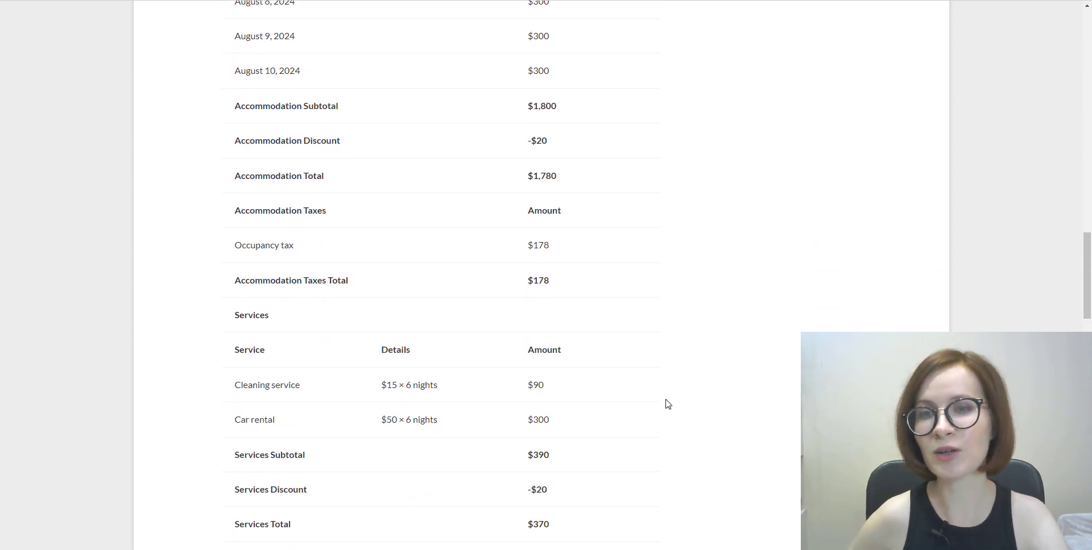
Step: Complete the customer's name, email and phone number, and choose Canada as the country of residence
scroll(651, 448, "down", 8)
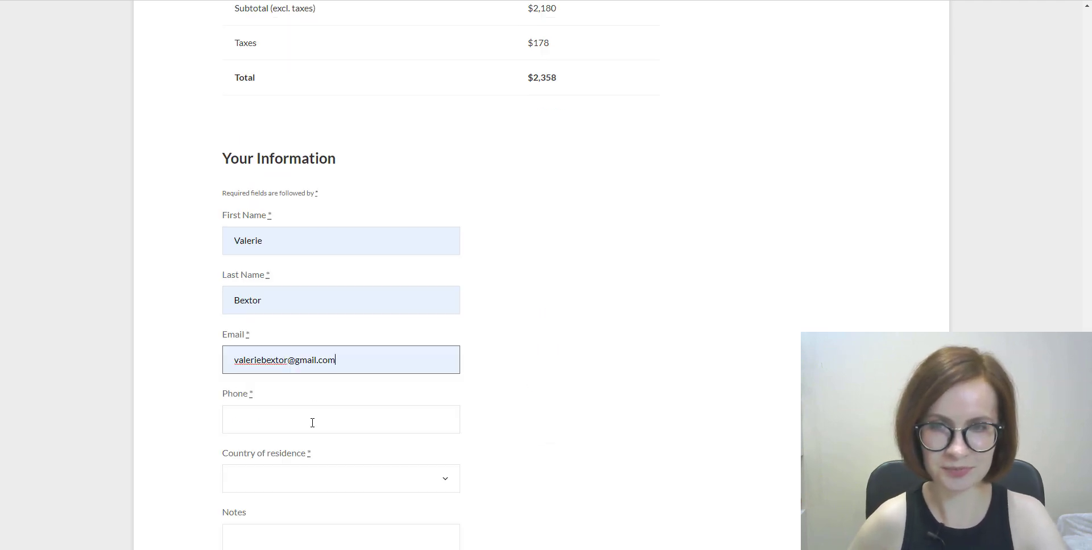
left_click(313, 421)
left_click(316, 298)
left_click(359, 484)
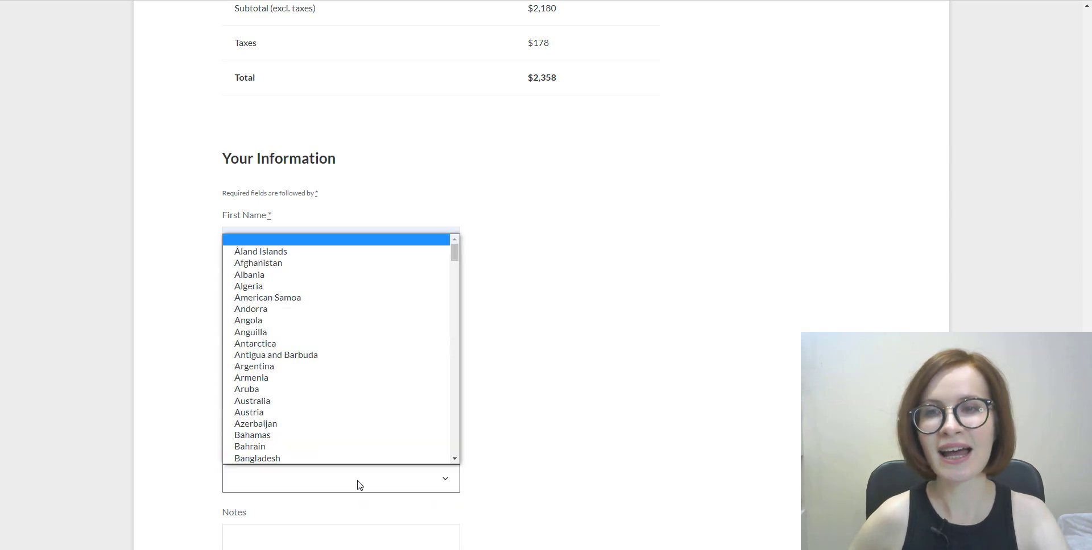
scroll(356, 460, "down", 2)
scroll(370, 410, "down", 5)
left_click(392, 357)
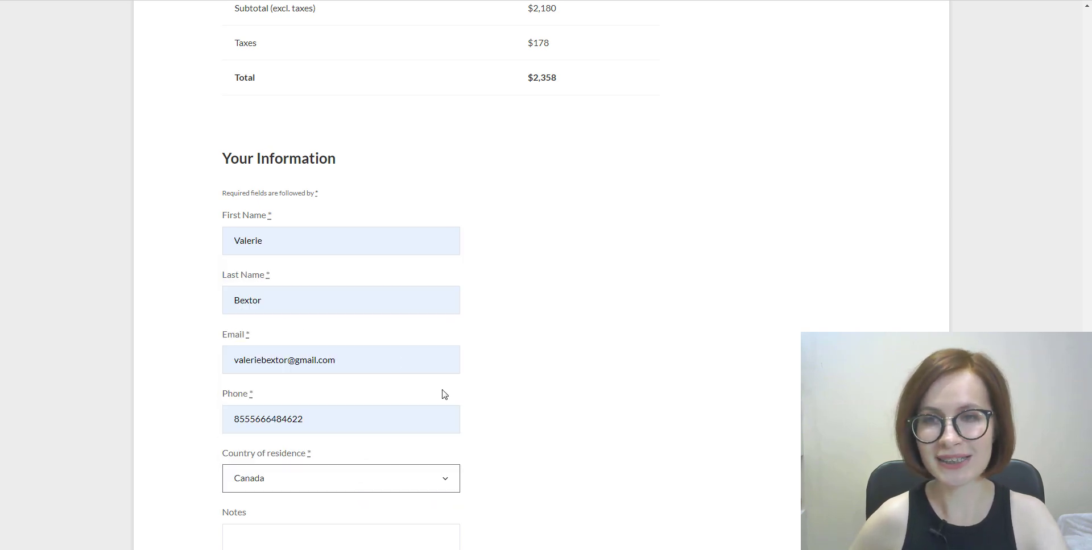
Step: Submit the booking with Pay on Arrival as the payment method
scroll(650, 478, "down", 6)
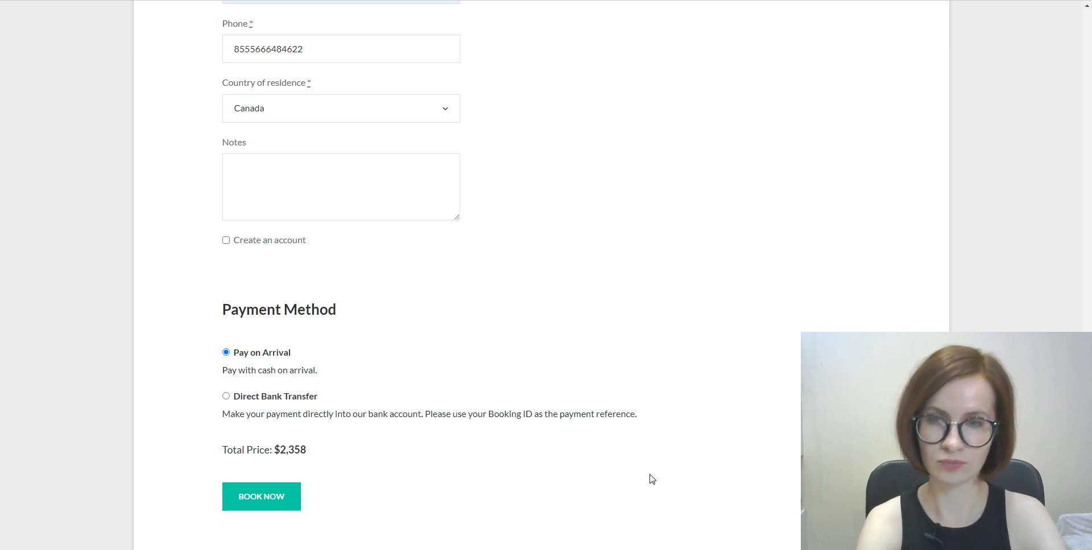
left_click(291, 507)
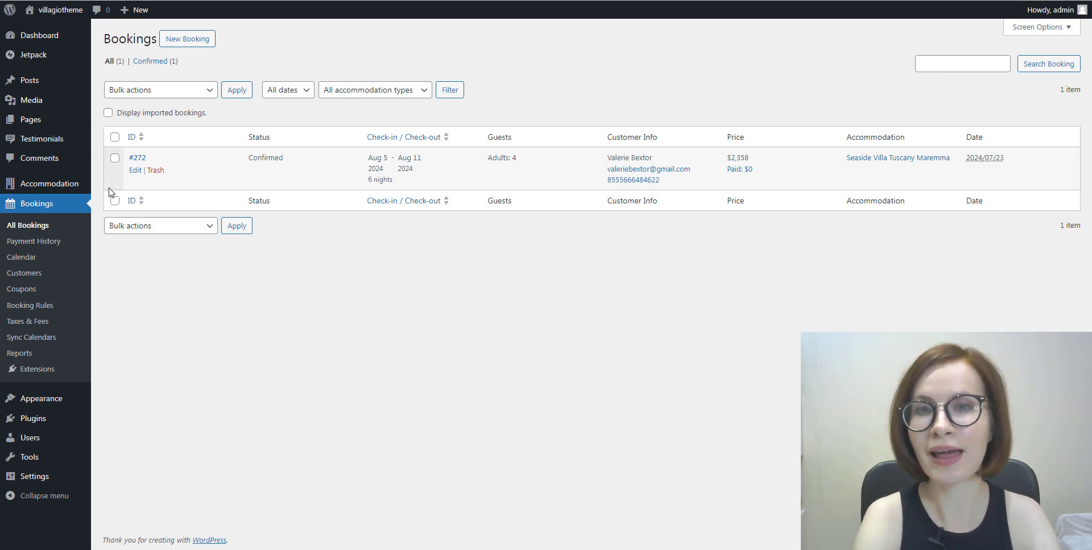
Step: Check the all20 coupon's uses in the coupon list, and start a new coupon with the code CAR24
left_click(21, 291)
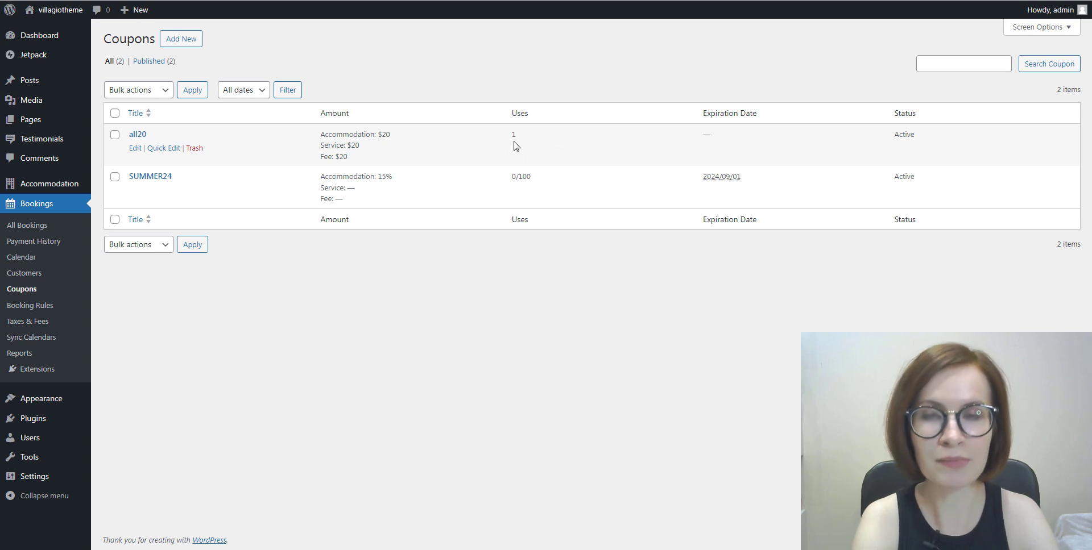
left_click(178, 50)
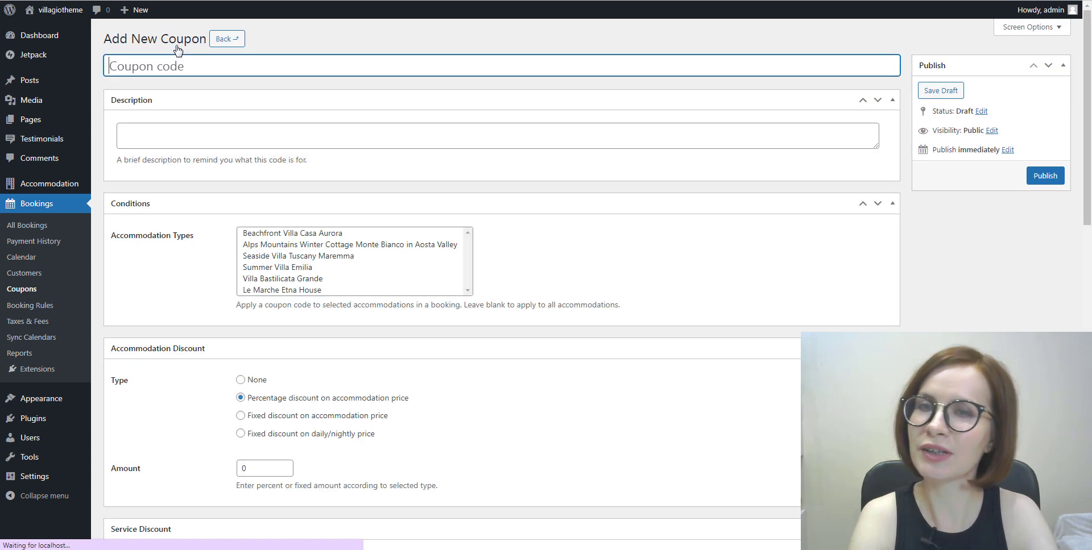
left_click(1016, 298)
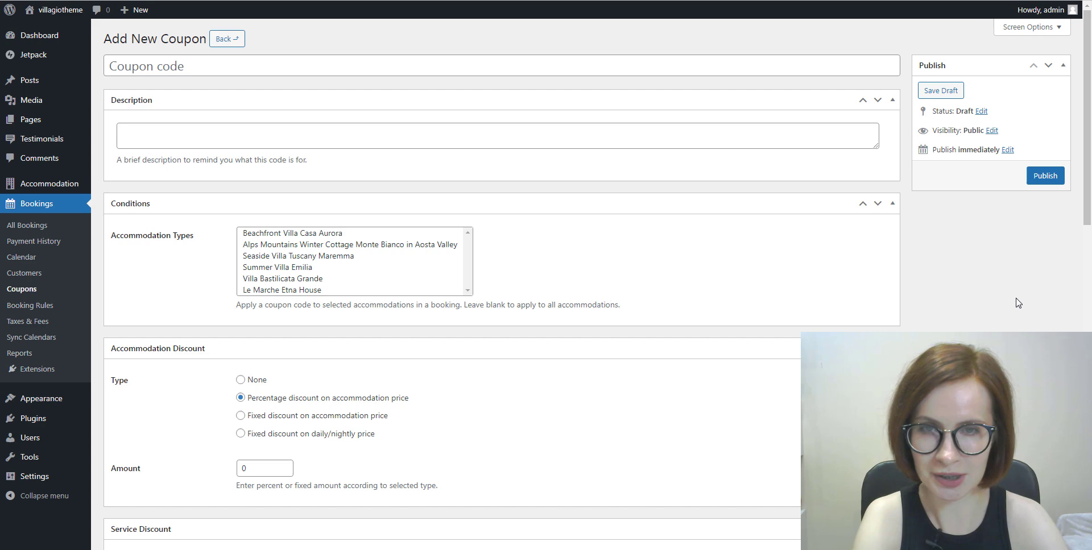
left_click(207, 67)
type("CAR24")
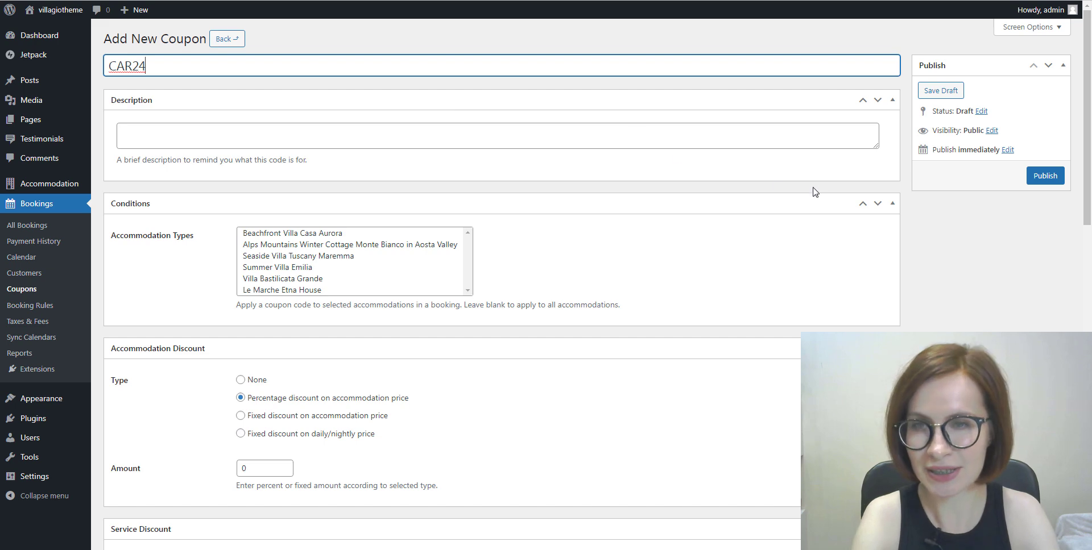
Step: Paste "Car rental discount (Seaside Villa Tuscany Maremma)" as the coupon's description
left_click(173, 137)
right_click(172, 137)
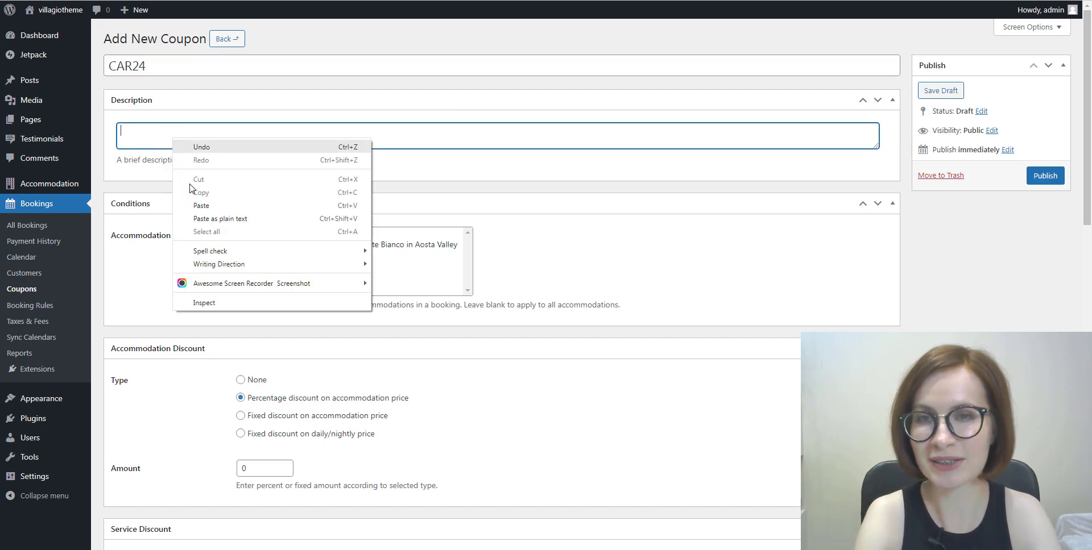
left_click(199, 207)
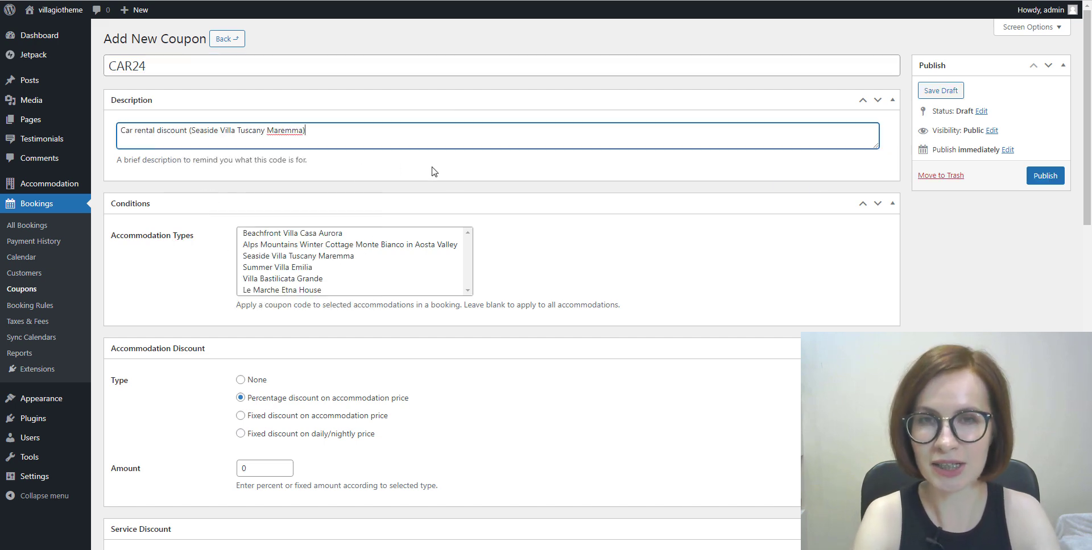
left_click(536, 196)
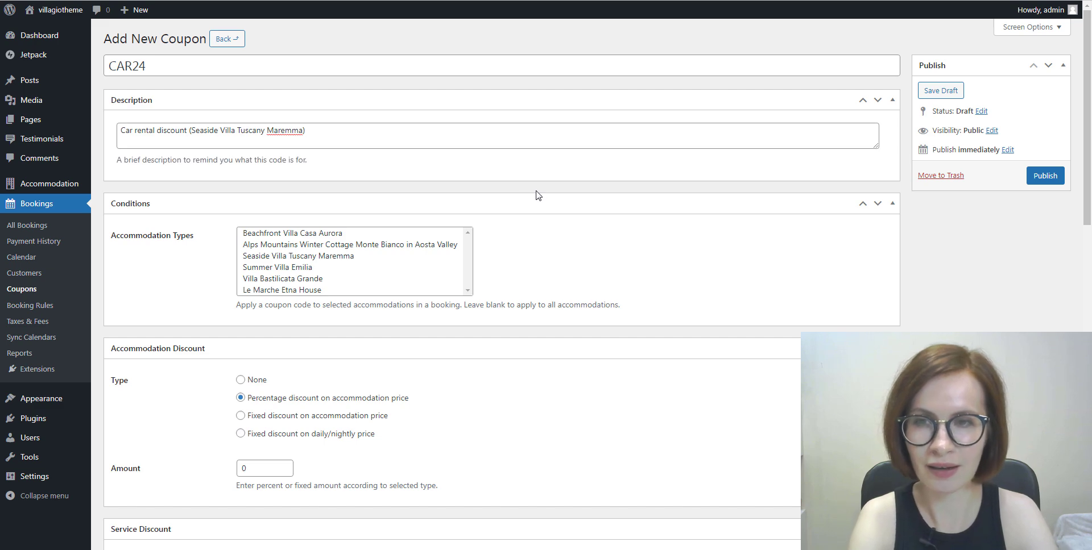
Step: Limit the coupon to Seaside Villa Tuscany Maremma and set its accommodation discount type to None
left_click(318, 257)
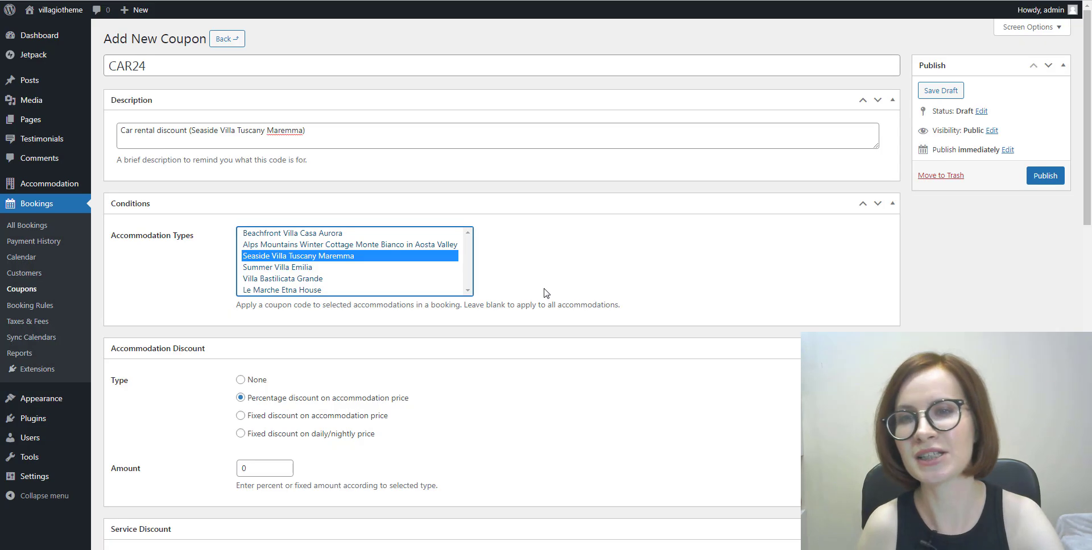
left_click(241, 380)
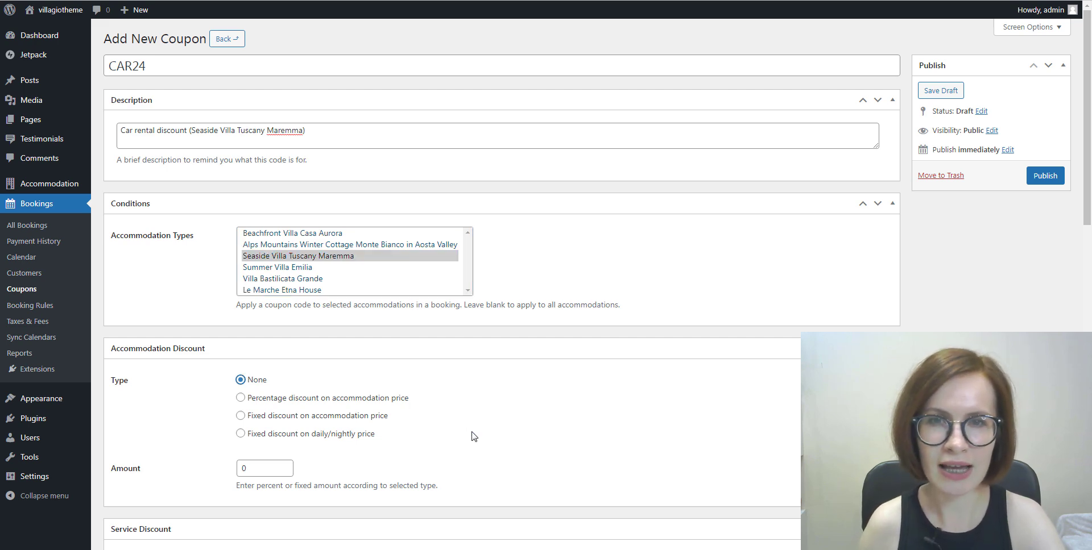
scroll(471, 436, "down", 4)
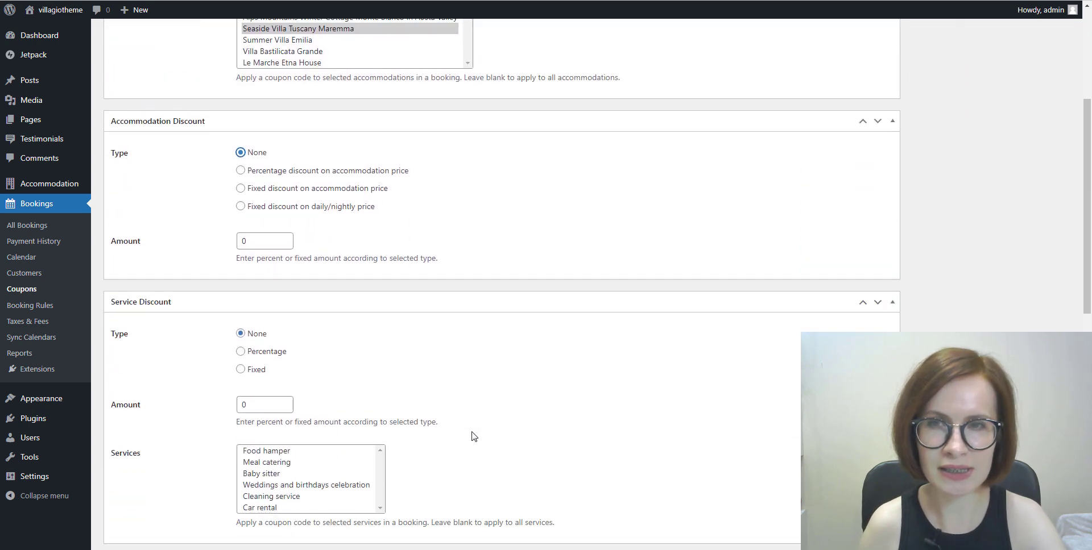
Step: Give the CAR24 coupon a percentage service discount of 25 on Car rental and publish the coupon
scroll(488, 422, "down", 1)
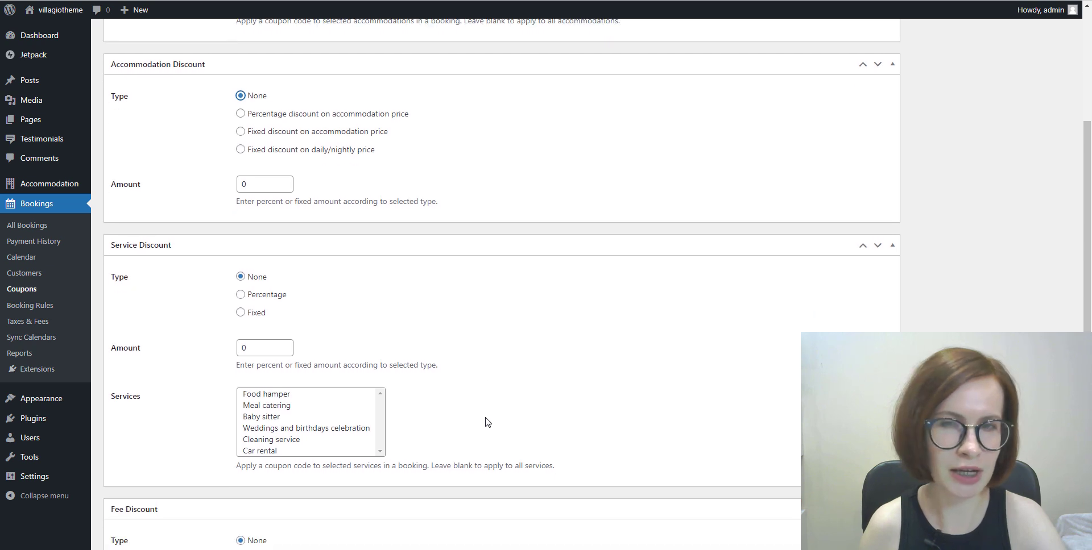
left_click(241, 294)
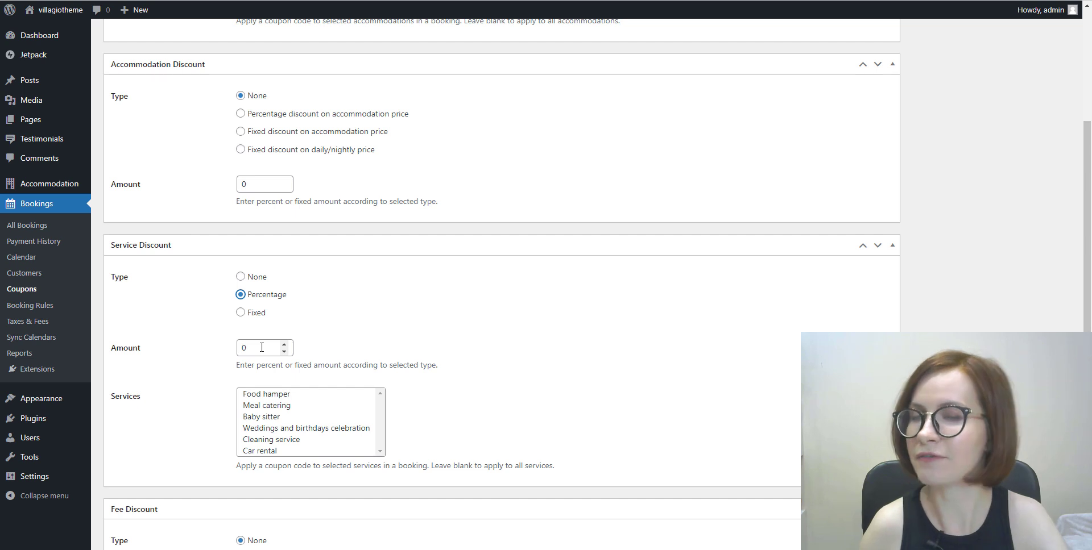
double_click(261, 348)
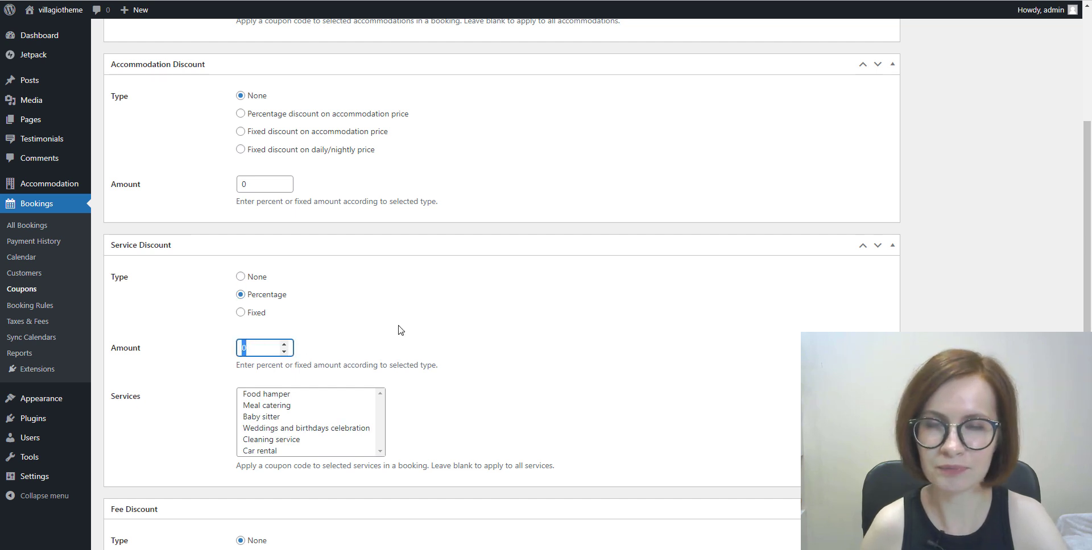
type("25")
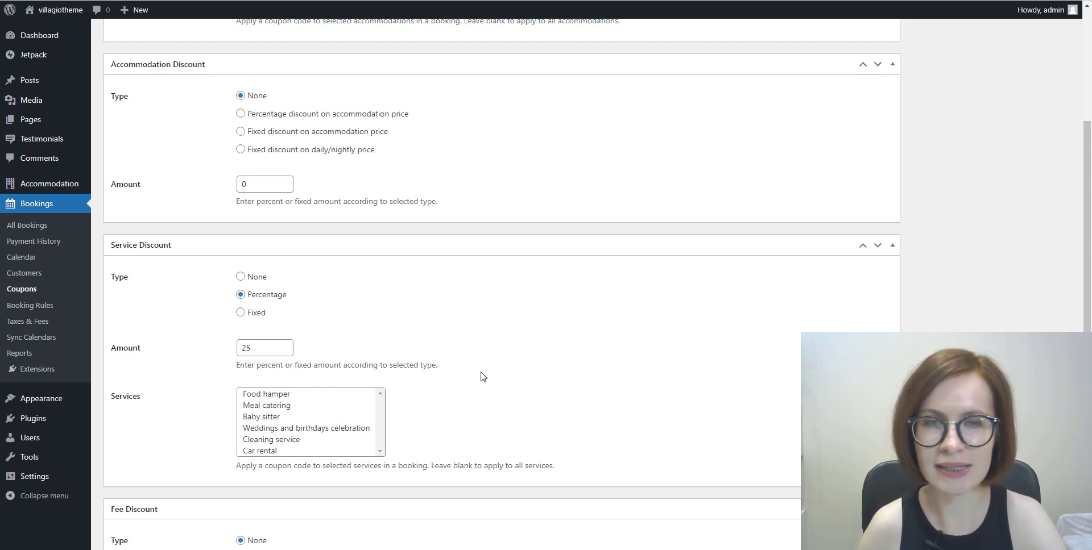
left_click(481, 374)
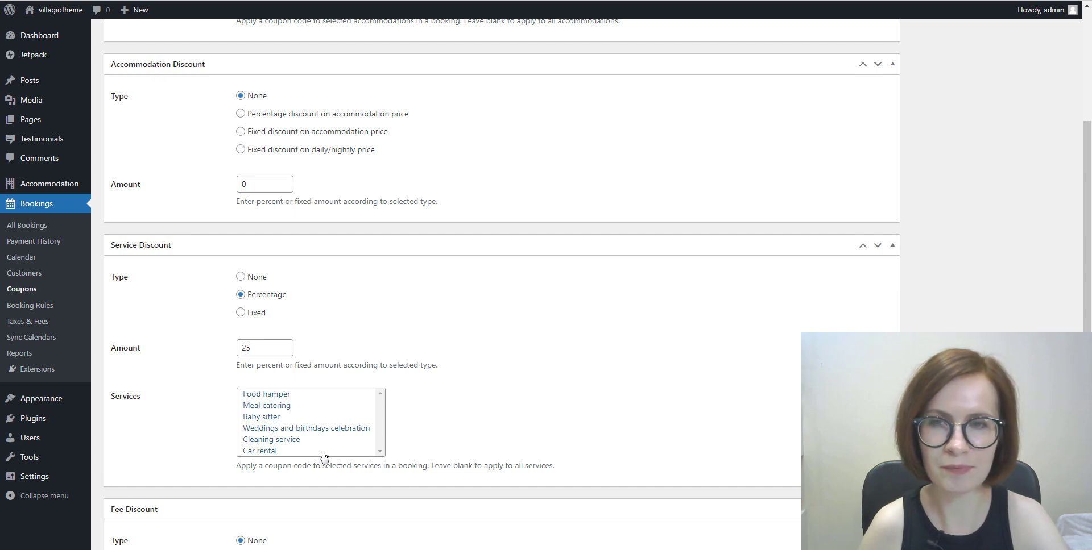
left_click(260, 452)
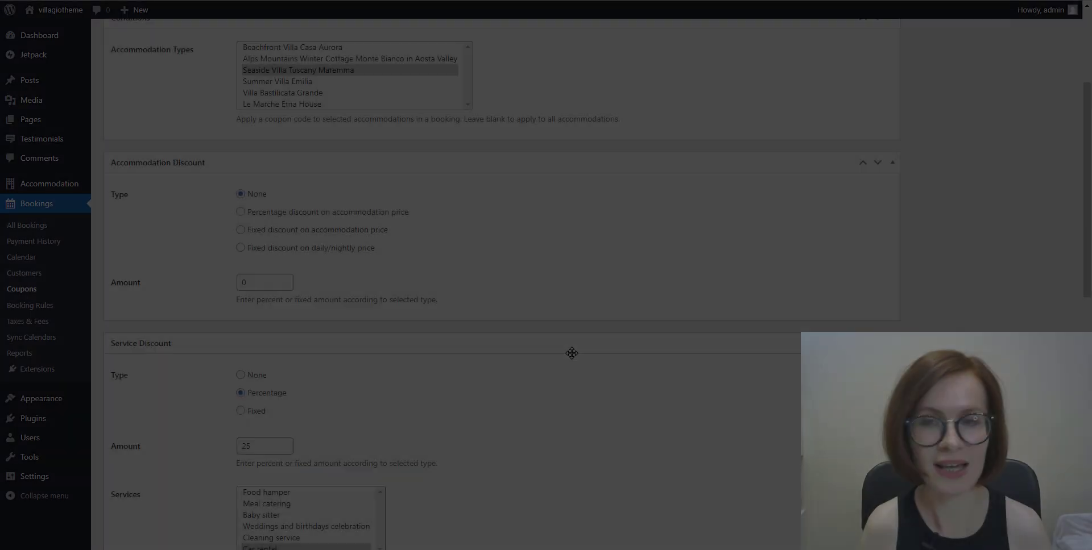
scroll(569, 351, "up", 3)
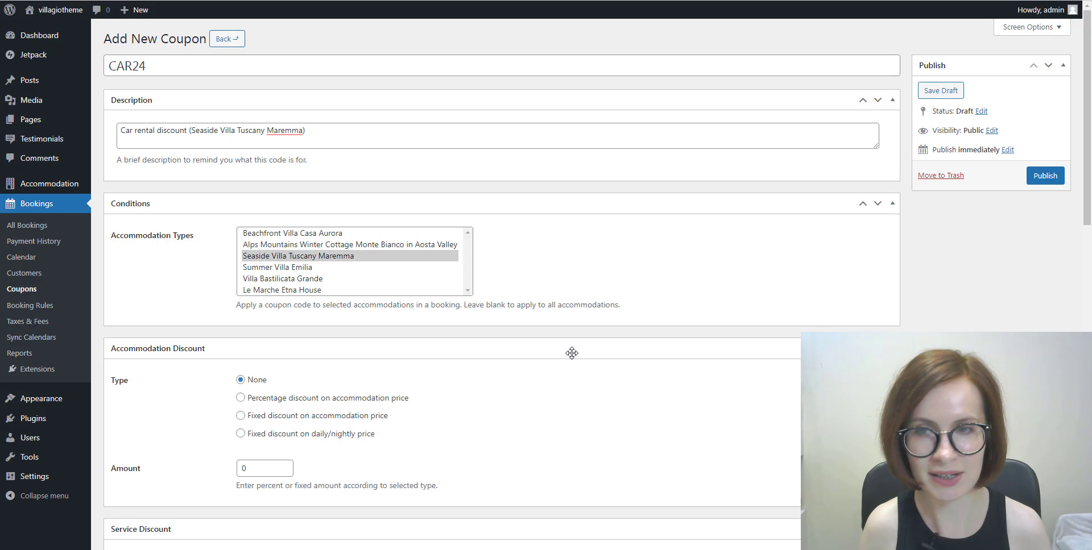
left_click(1046, 177)
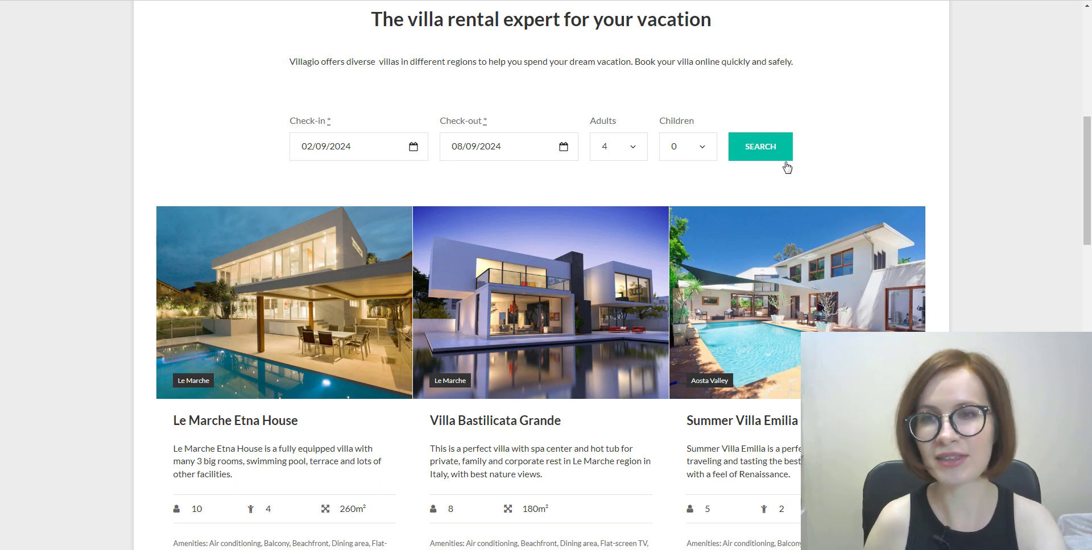
Step: Search for villas from 02/09/2024 to 08/09/2024 for 4 adults and reserve the recommended Seaside Villa Tuscany Maremma
left_click(775, 159)
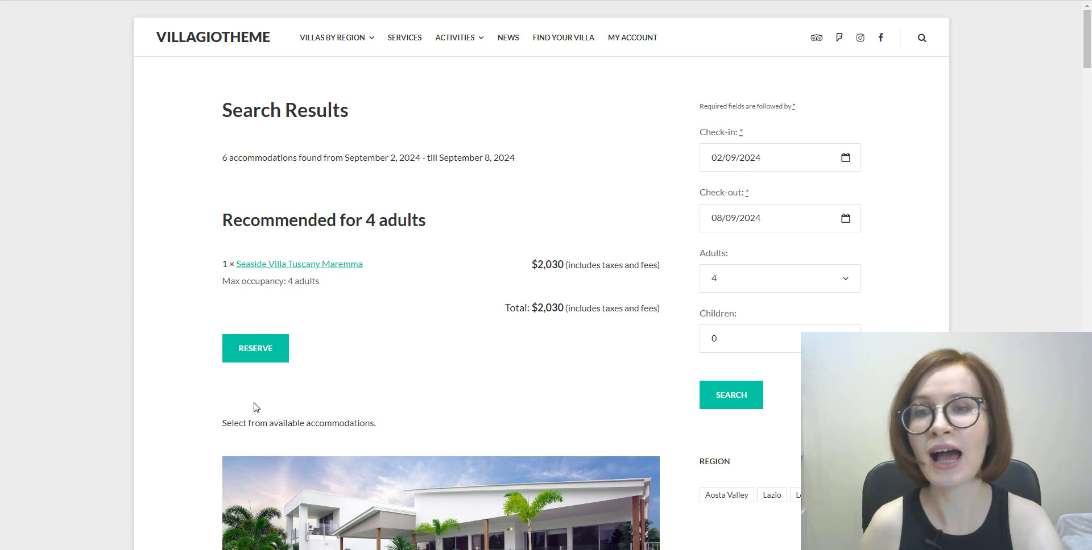
left_click(262, 359)
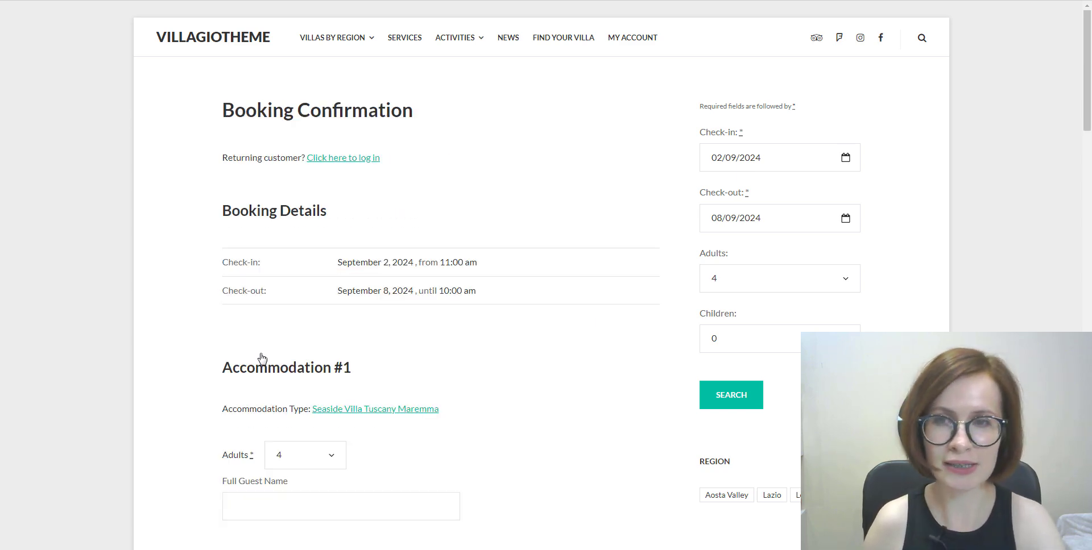
Step: Fill in the full guest name for the accommodation and add the Car rental service to the booking
scroll(261, 358, "down", 4)
left_click(299, 282)
left_click(306, 312)
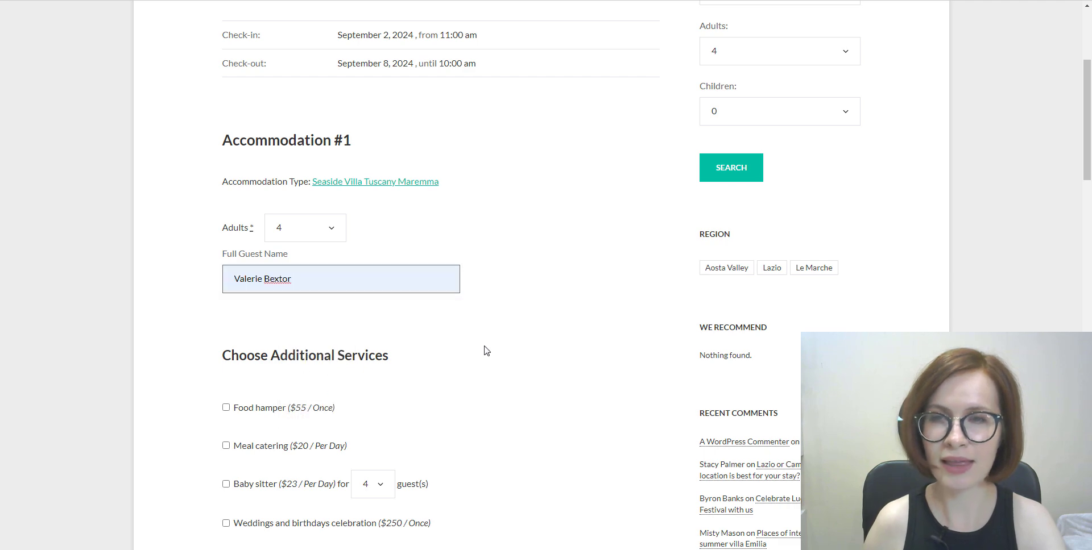
scroll(486, 351, "down", 2)
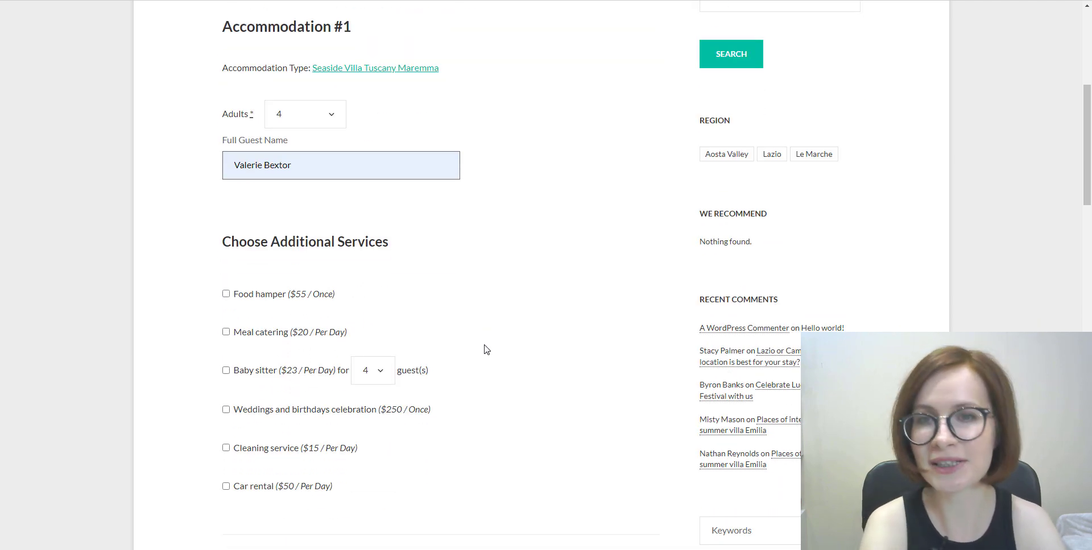
left_click(486, 349)
scroll(486, 349, "down", 2)
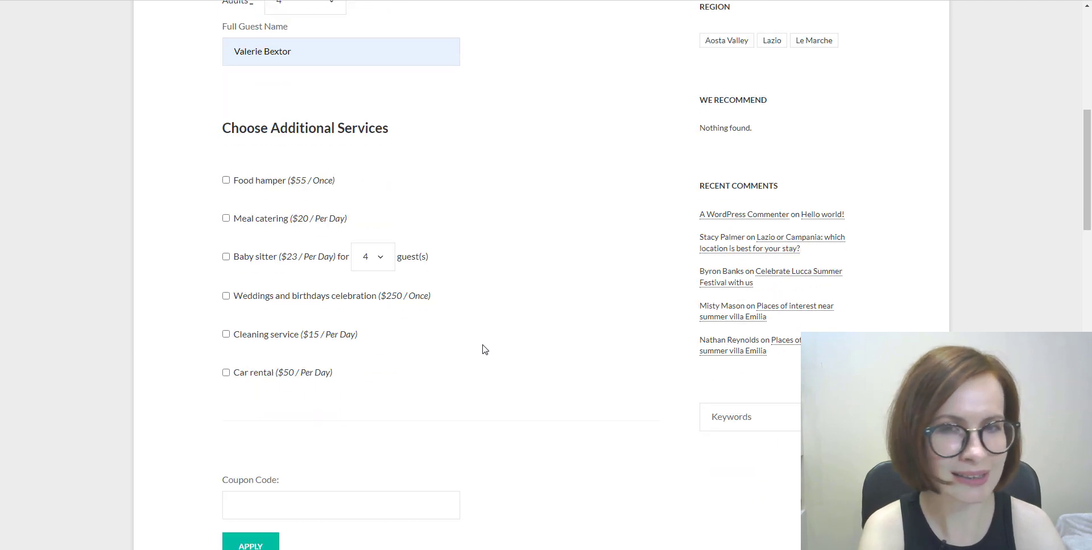
left_click(226, 373)
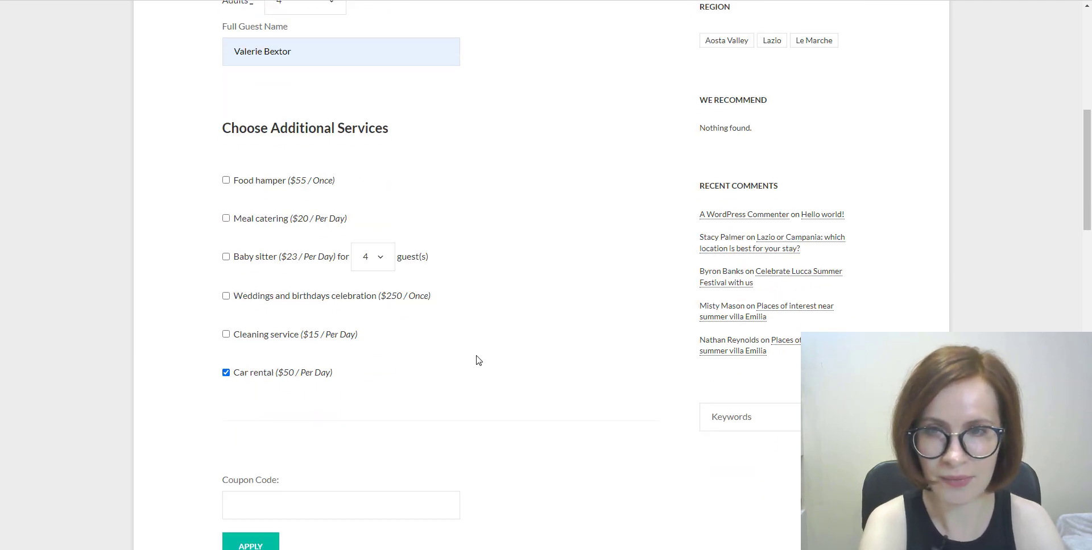
Step: Apply the coupon code CAR24 to the booking
scroll(514, 368, "down", 3)
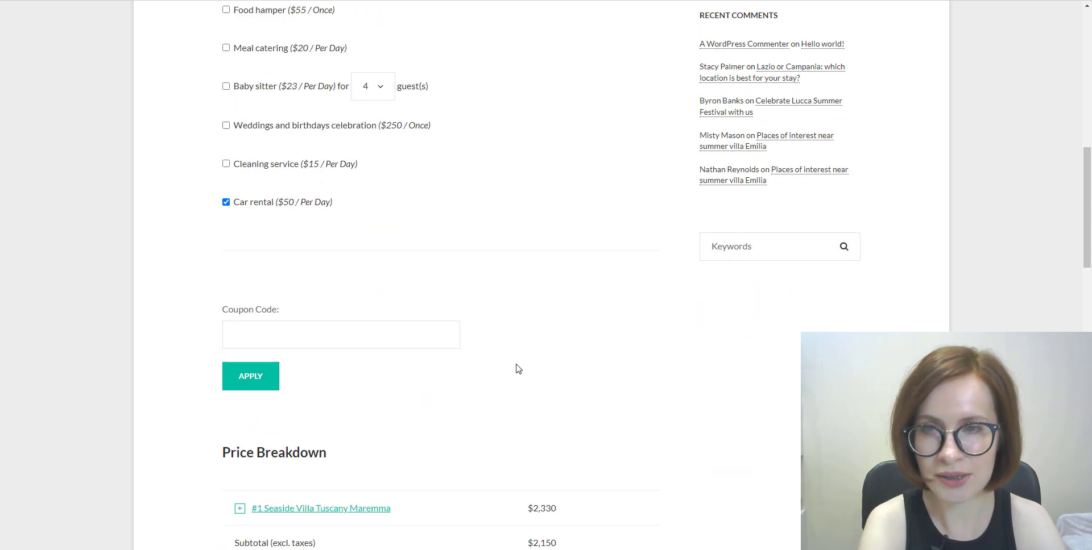
left_click(325, 339)
type("CAE")
key("BackSpace")
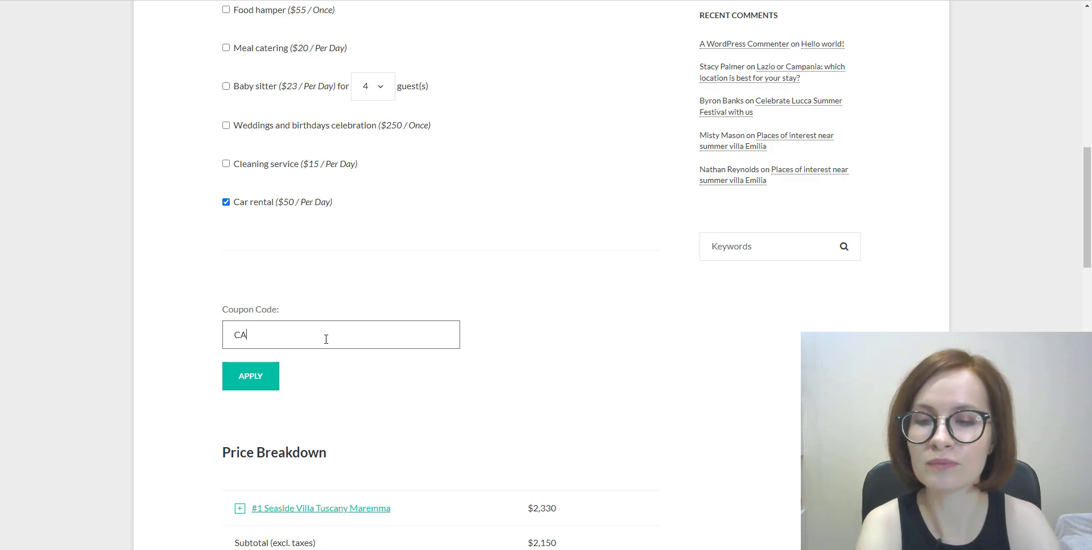
type("R24")
scroll(370, 345, "down", 3)
left_click(261, 215)
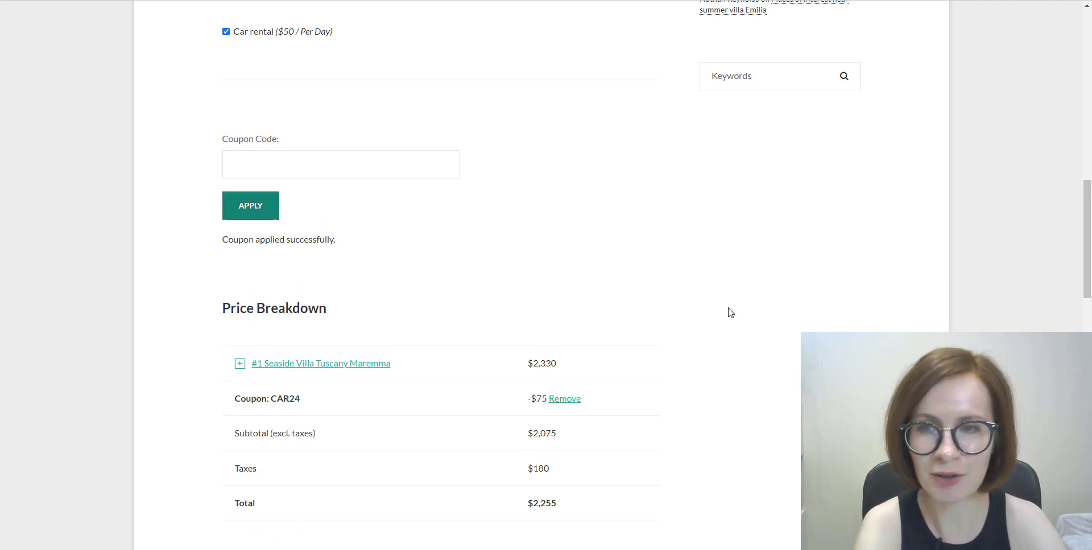
Step: Expand the Seaside Villa Tuscany Maremma price breakdown and examine the services discount on the car rental
scroll(441, 367, "down", 1)
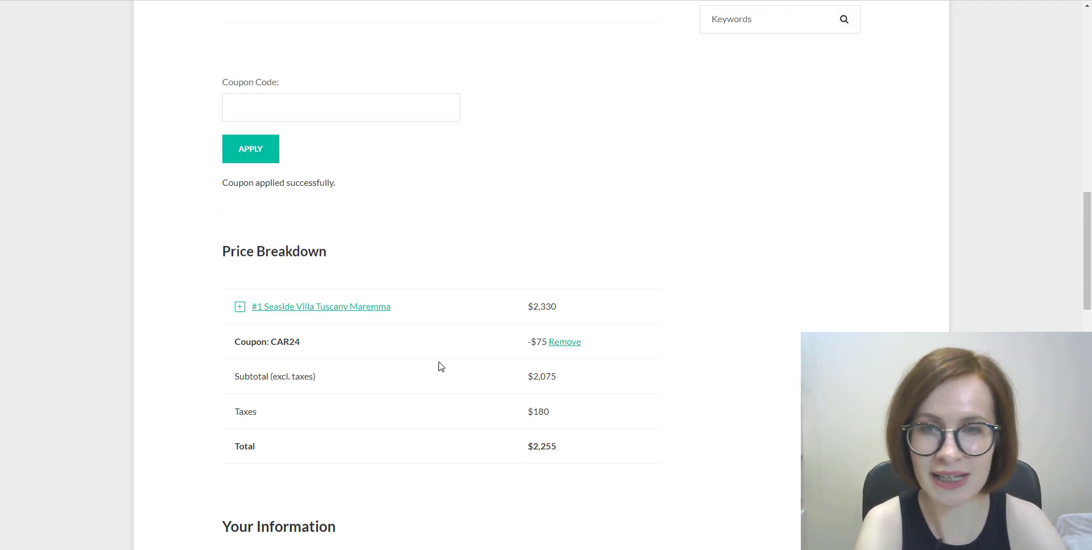
left_click(240, 307)
scroll(689, 397, "down", 1)
scroll(689, 397, "down", 5)
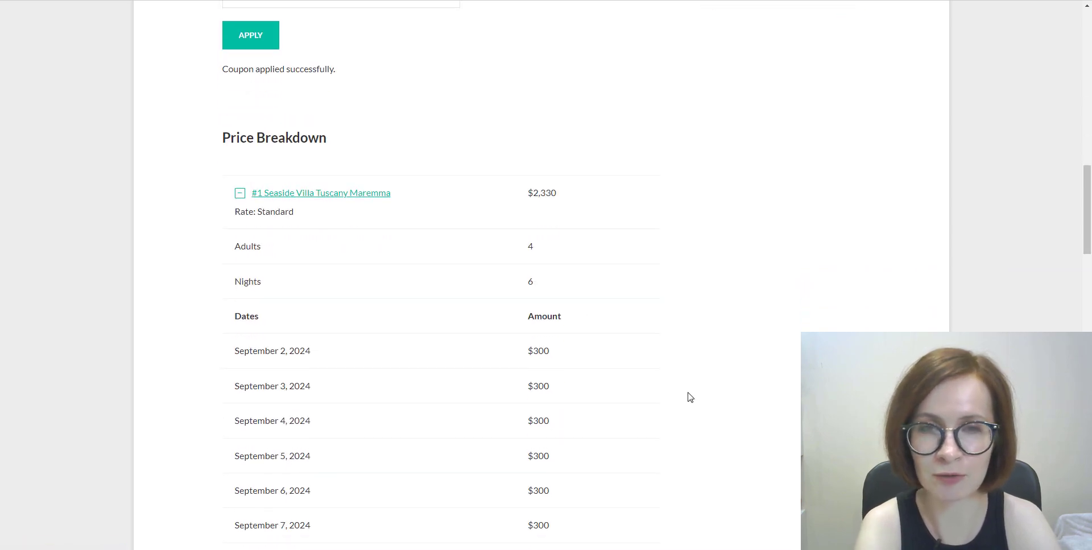
scroll(690, 398, "down", 2)
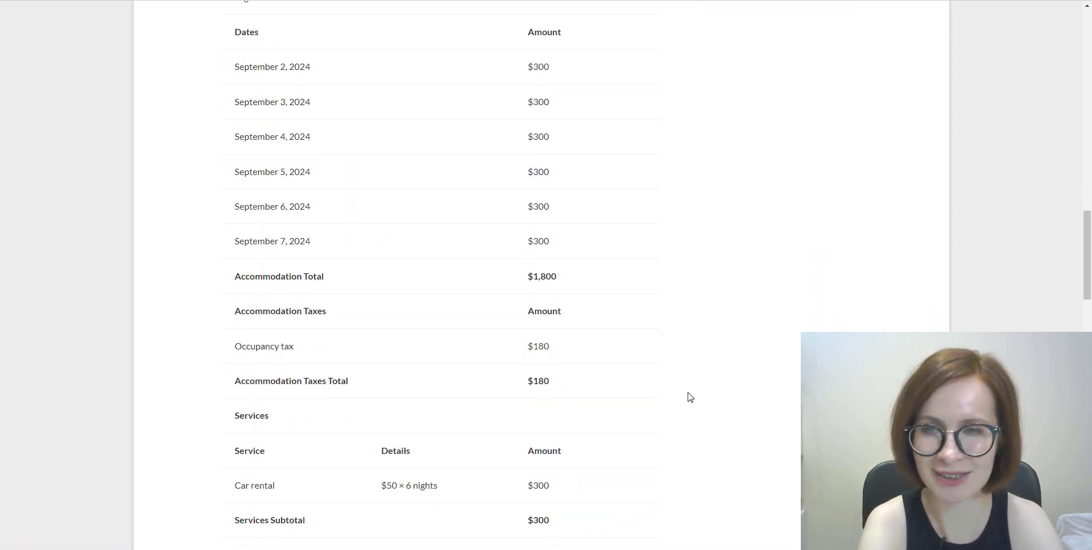
scroll(689, 398, "down", 4)
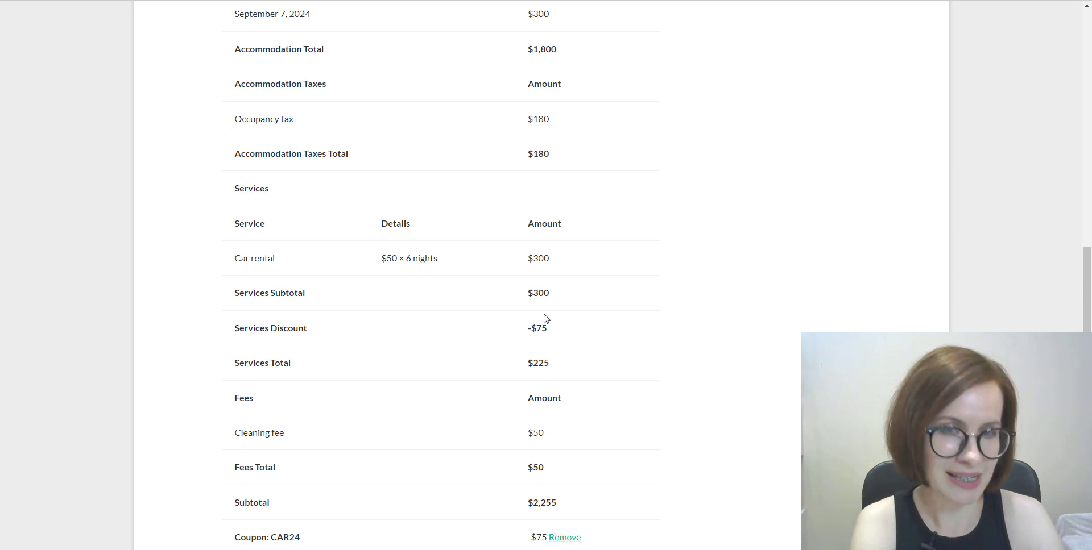
Step: Choose Direct Bank Transfer as the payment method and submit the booking
scroll(458, 373, "down", 10)
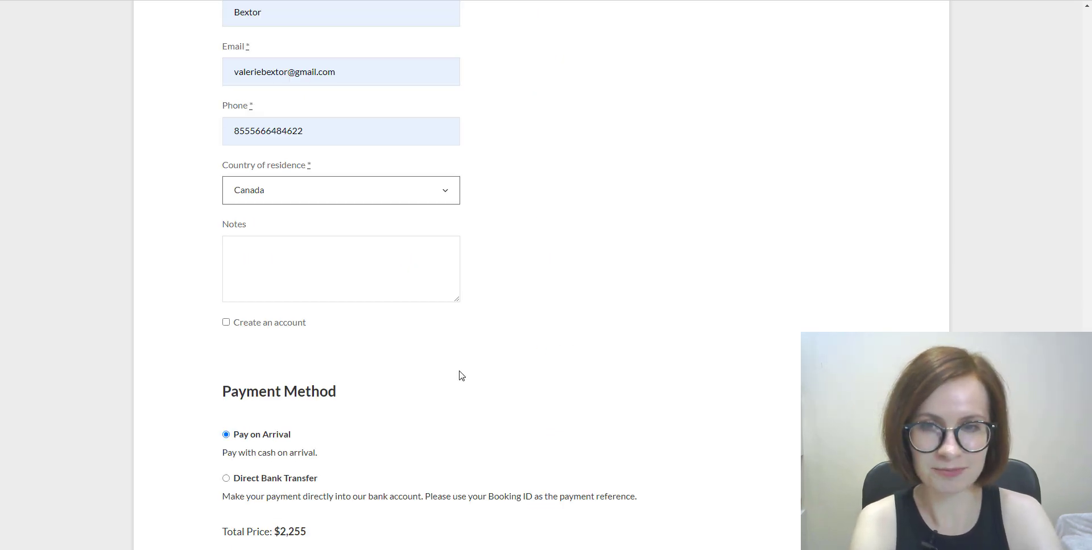
scroll(459, 373, "down", 4)
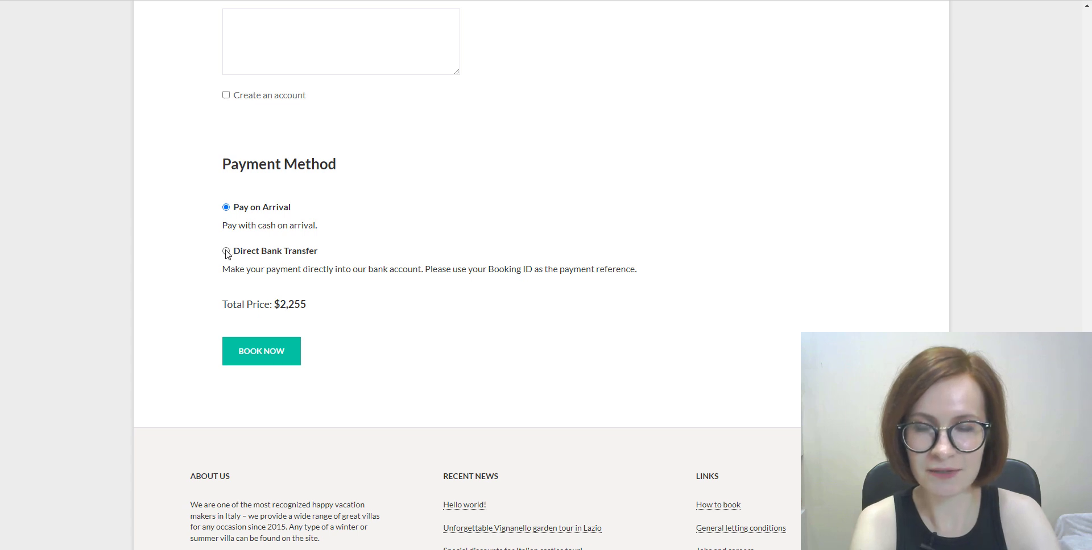
left_click(227, 252)
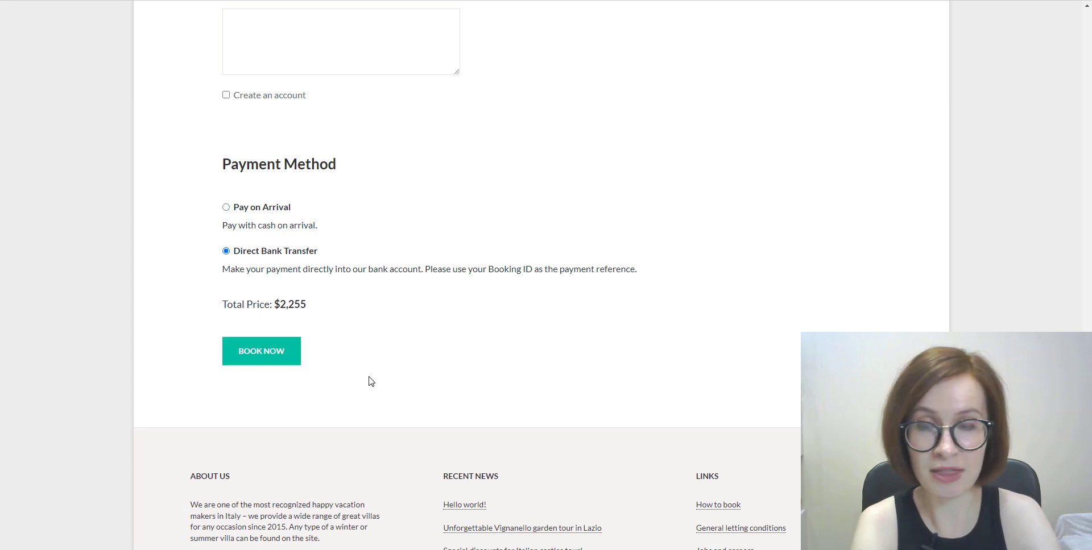
left_click(268, 357)
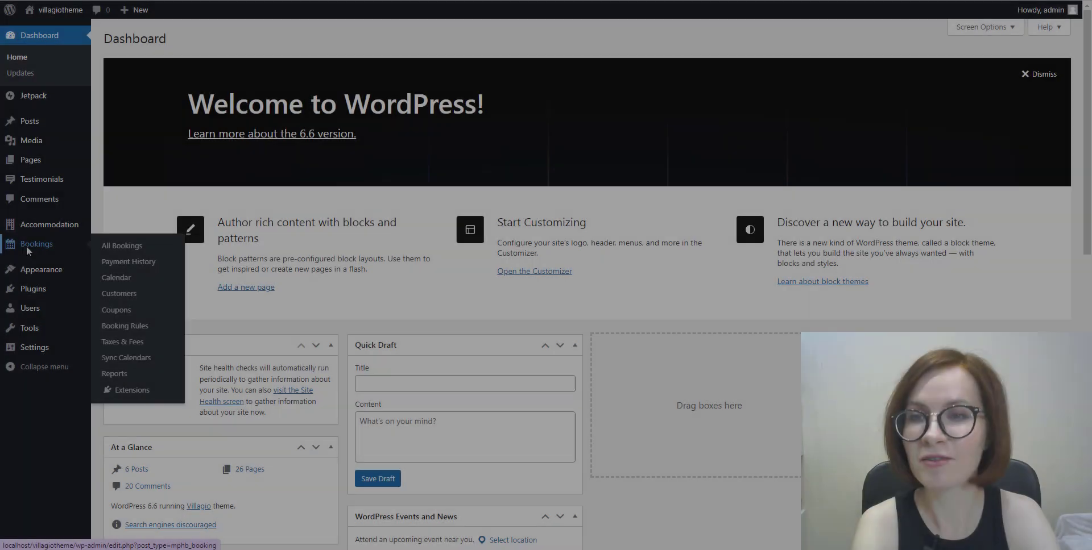
Step: Open the new September booking from the admin bookings list and check its coupon and price breakdown
left_click(26, 247)
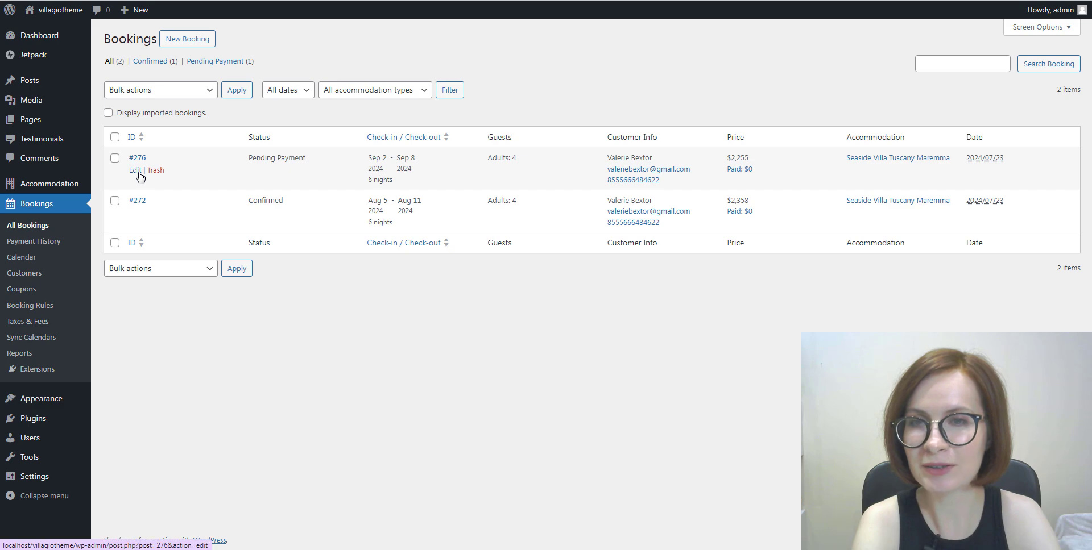
left_click(136, 171)
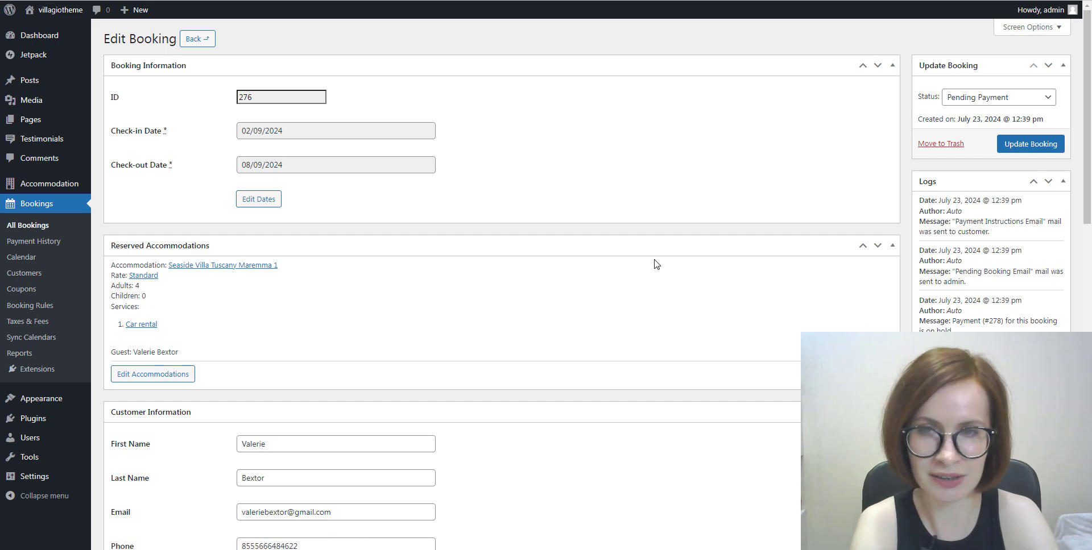
scroll(657, 278, "down", 10)
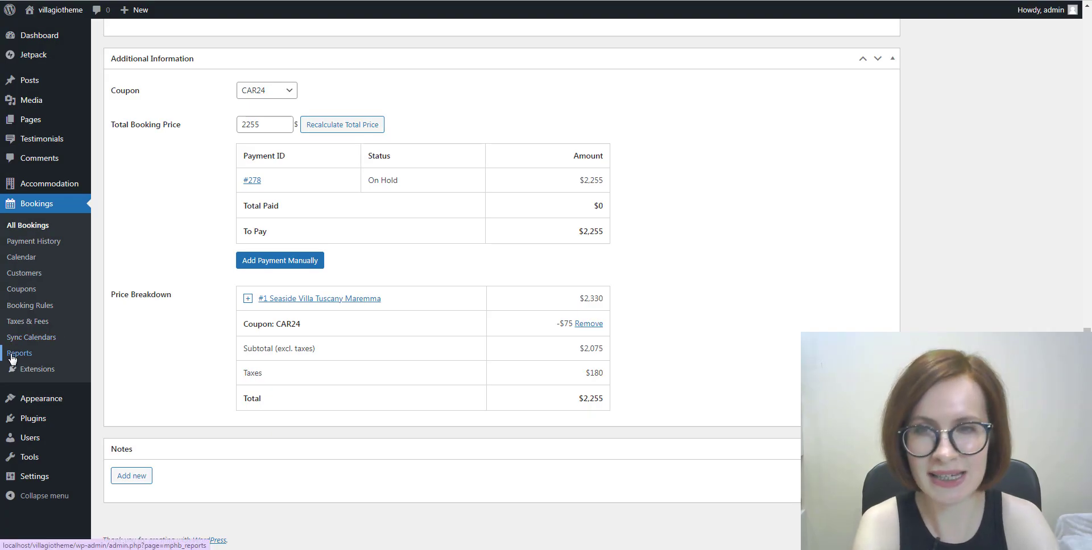
Step: Open the bookings export in the reports and review the columns available for export, including Coupon and Discount
left_click(12, 357)
left_click(176, 49)
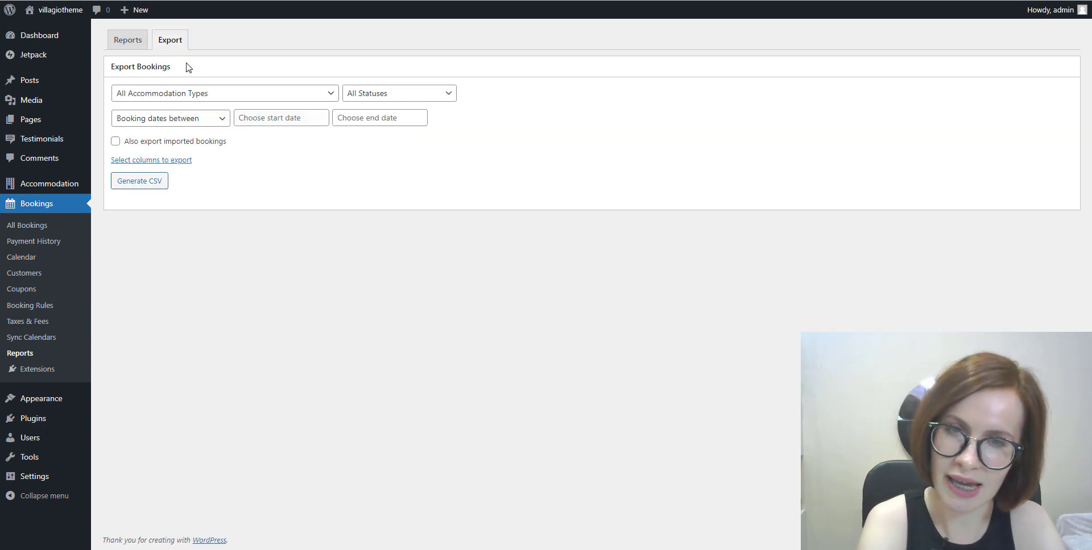
left_click(166, 161)
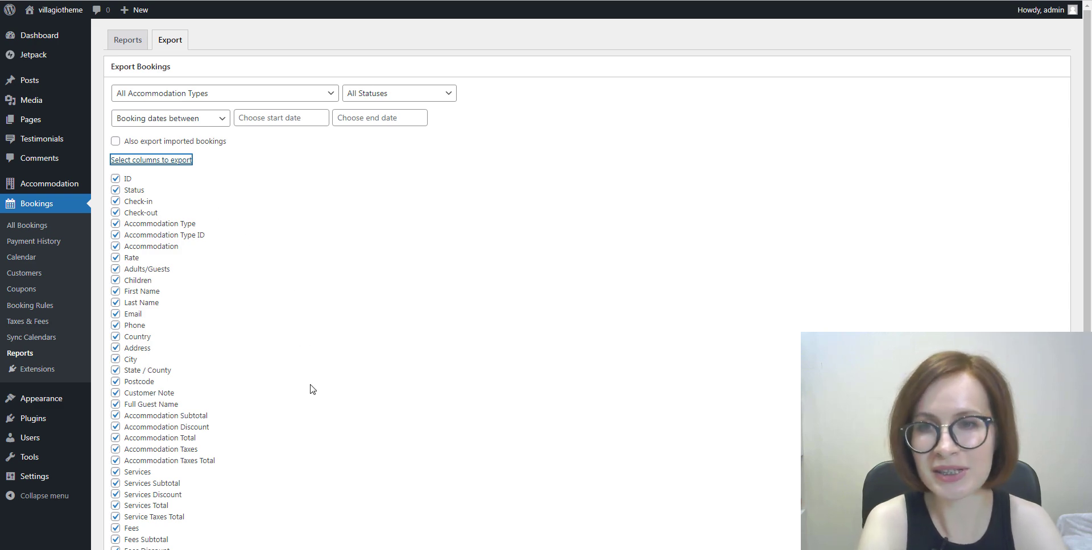
scroll(312, 389, "down", 1)
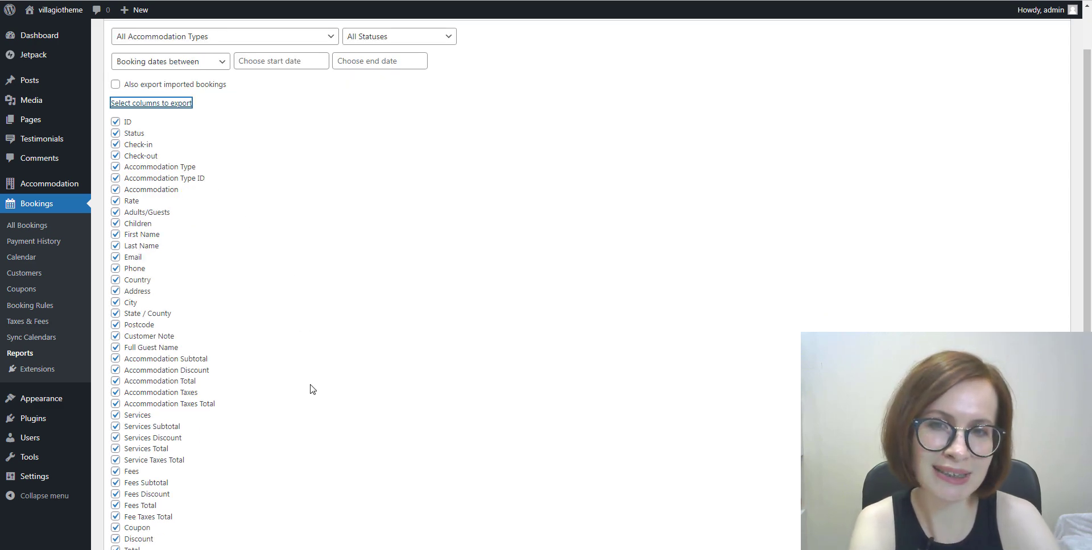
scroll(311, 389, "down", 1)
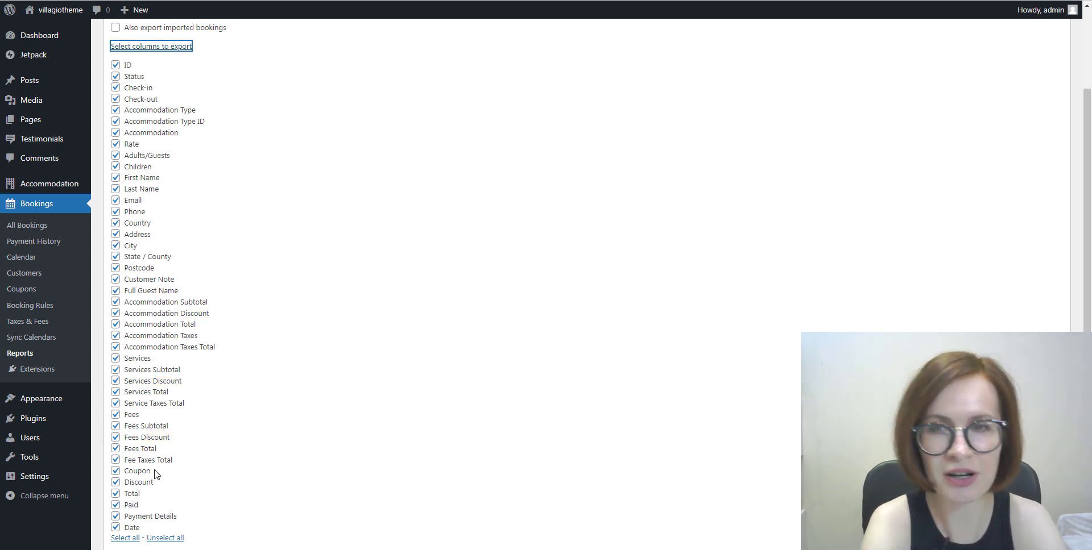
Step: In the accommodation settings, enable remembering the user's selected number of guests until the checkout page, and save the changes
mouse_move(66, 183)
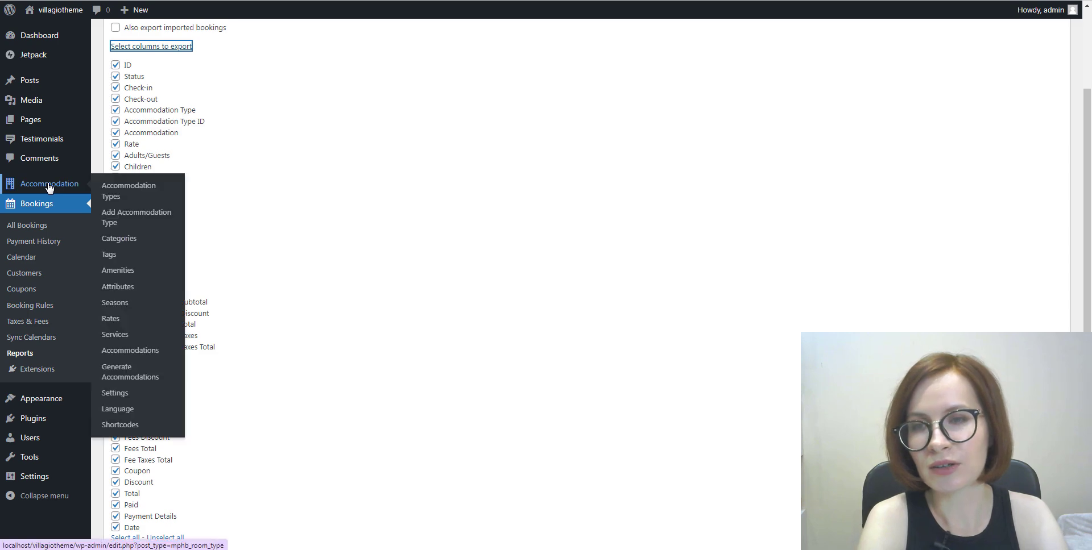
left_click(115, 394)
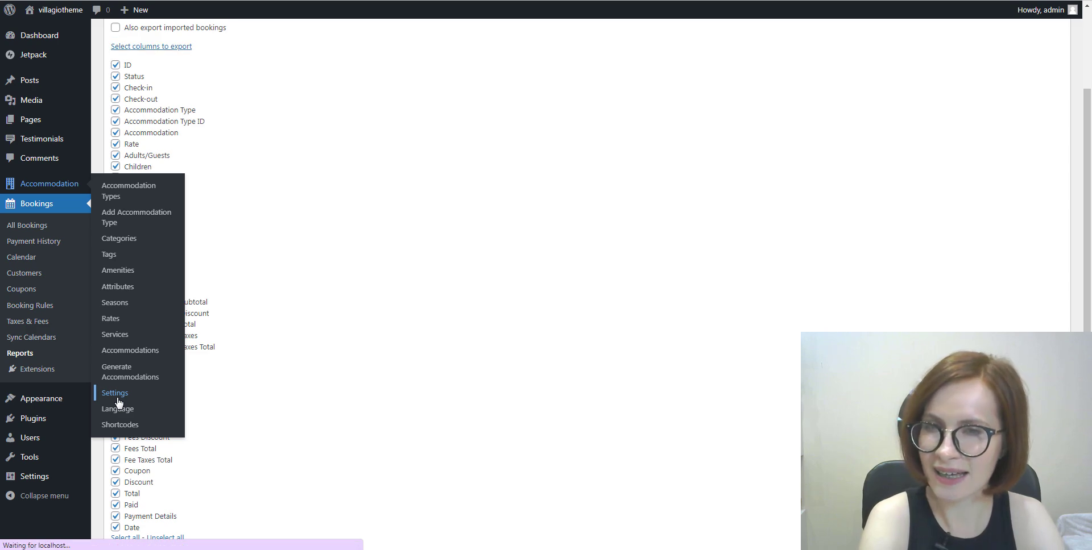
scroll(737, 429, "down", 10)
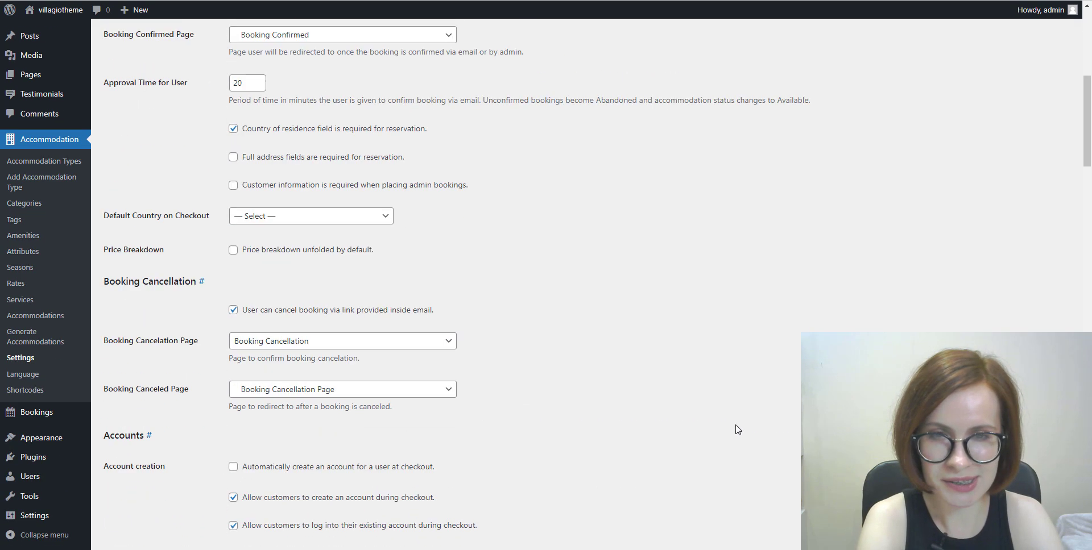
scroll(738, 430, "down", 9)
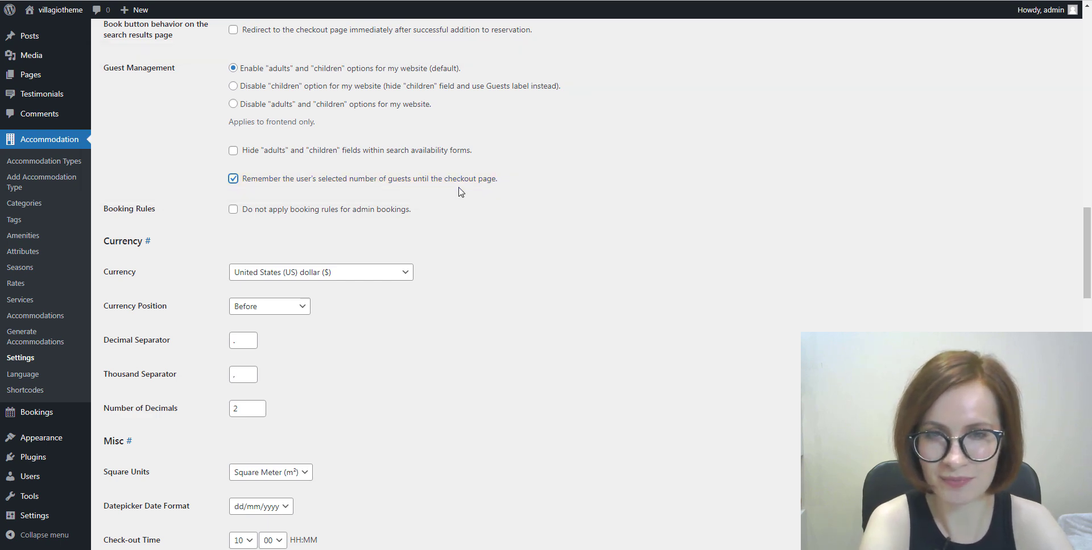
scroll(458, 189, "down", 15)
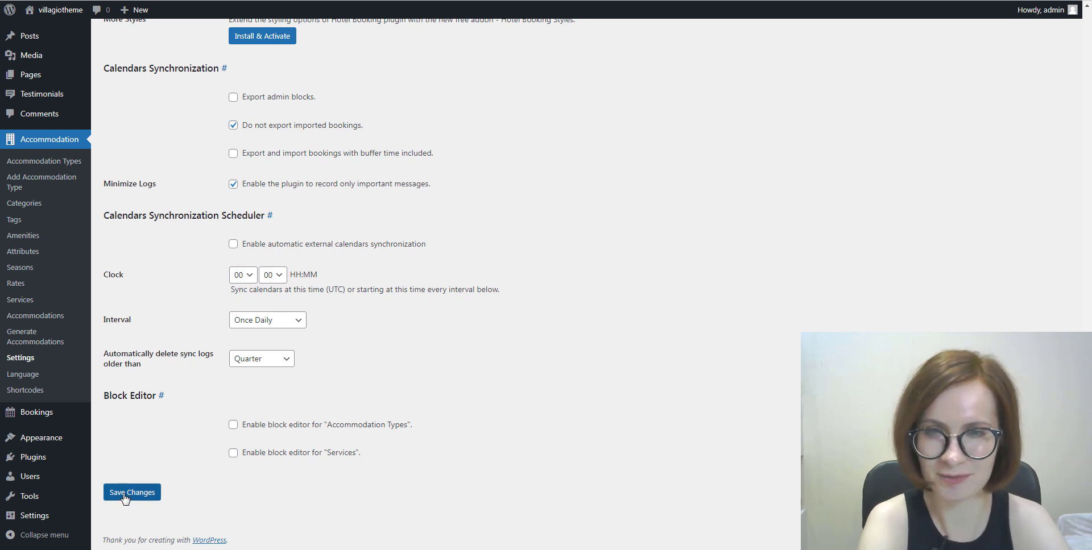
left_click(125, 496)
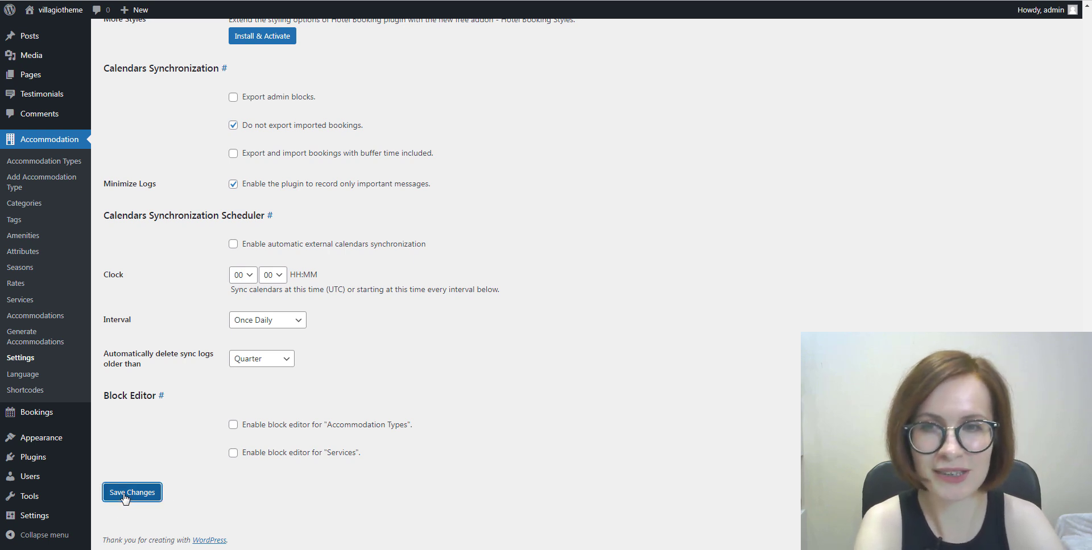